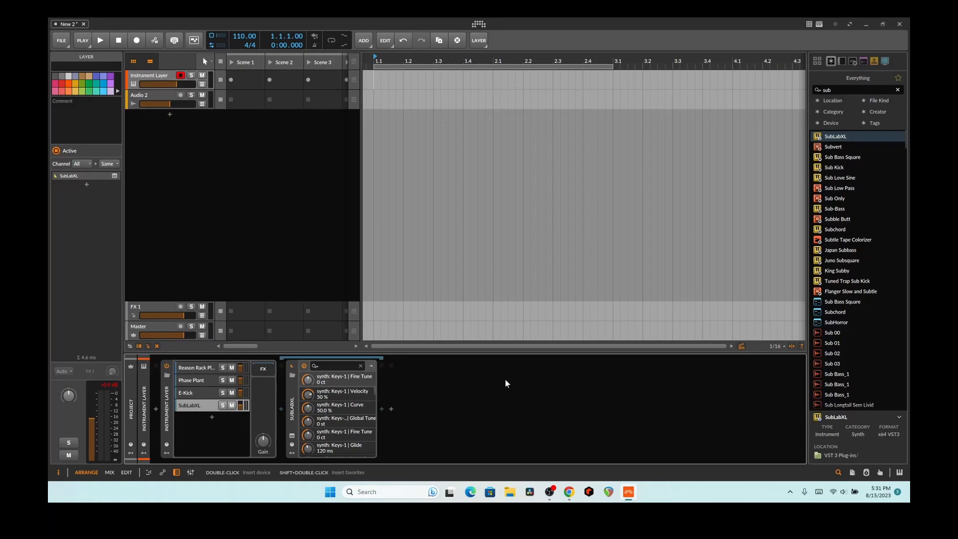
Search the browser for "spec" and add the Spectrum analyzer after the Instrument Layer device
{"action": "left_click", "coordinate": [830, 90]}
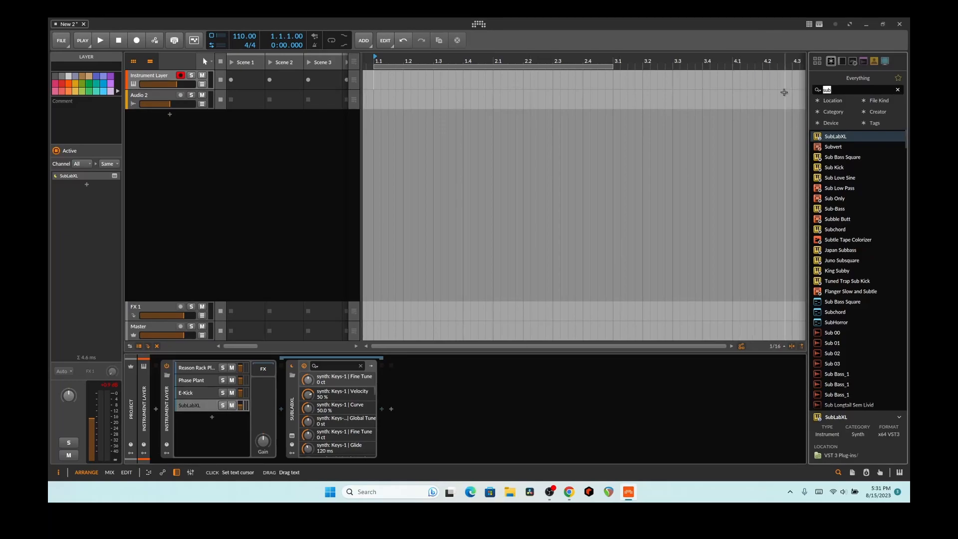
{"action": "left_click", "coordinate": [775, 93]}
{"action": "key", "text": "space"}
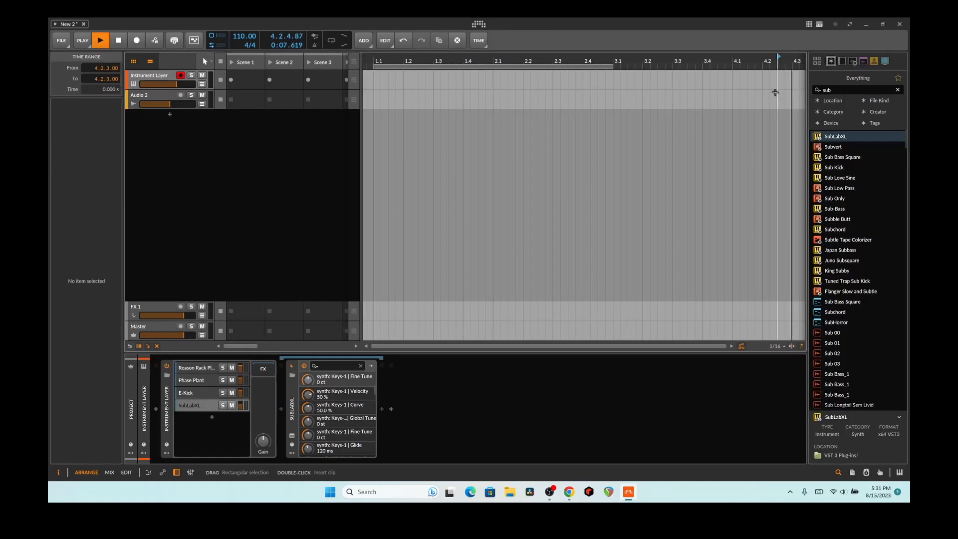
{"action": "key", "text": "space"}
{"action": "left_click", "coordinate": [877, 89]}
{"action": "type", "text": "spec"}
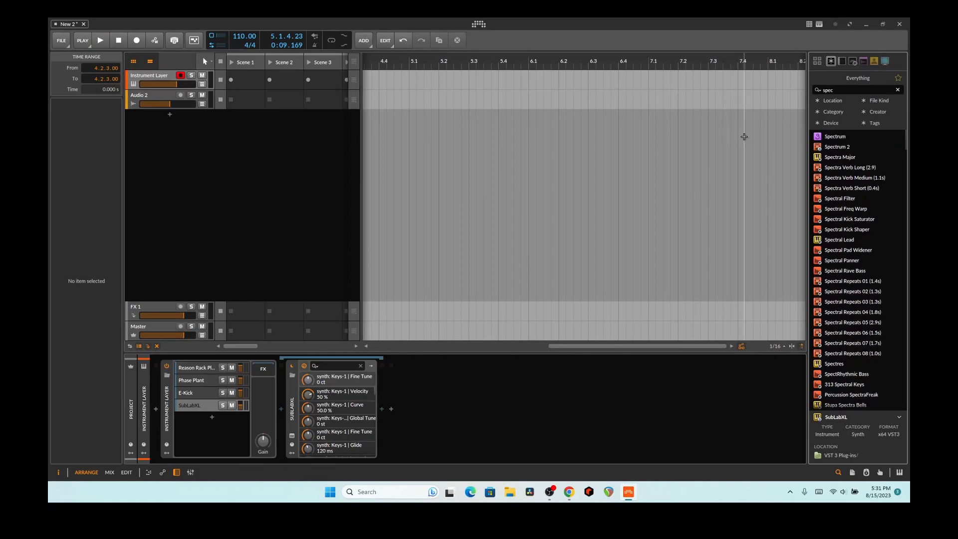
{"action": "mouse_move", "coordinate": [833, 136]}
{"action": "left_mouse_down"}
{"action": "mouse_move", "coordinate": [517, 367]}
{"action": "mouse_move", "coordinate": [490, 400]}
{"action": "left_mouse_up"}
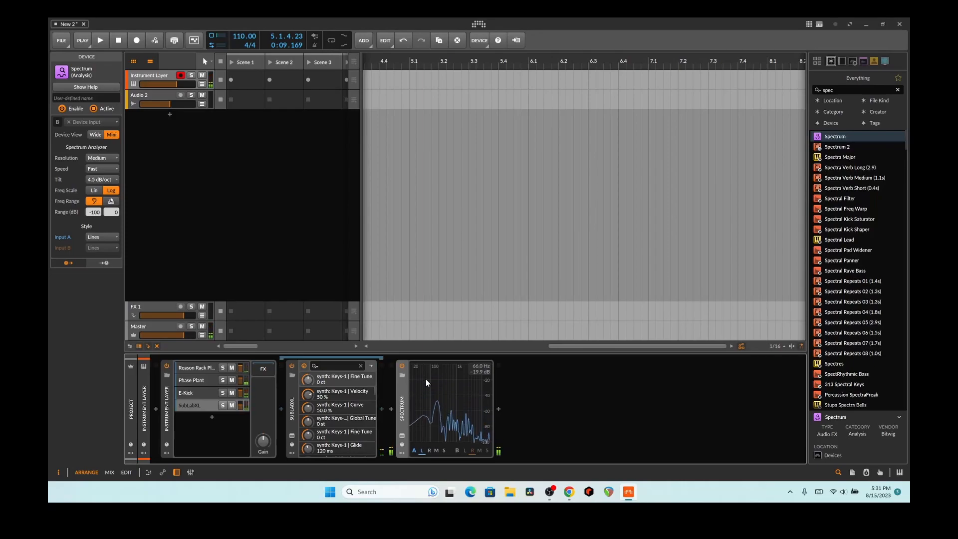
Look through the Reason Rack and Phase Plant layers, search for "del", and insert Note Delay in front of the Instrument Layer
{"action": "left_click", "coordinate": [193, 367]}
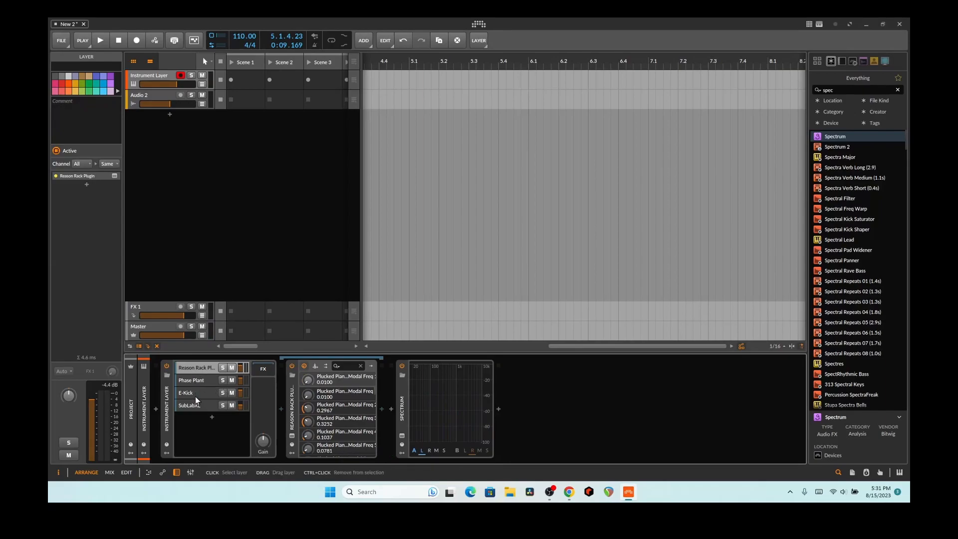
{"action": "left_click", "coordinate": [206, 380]}
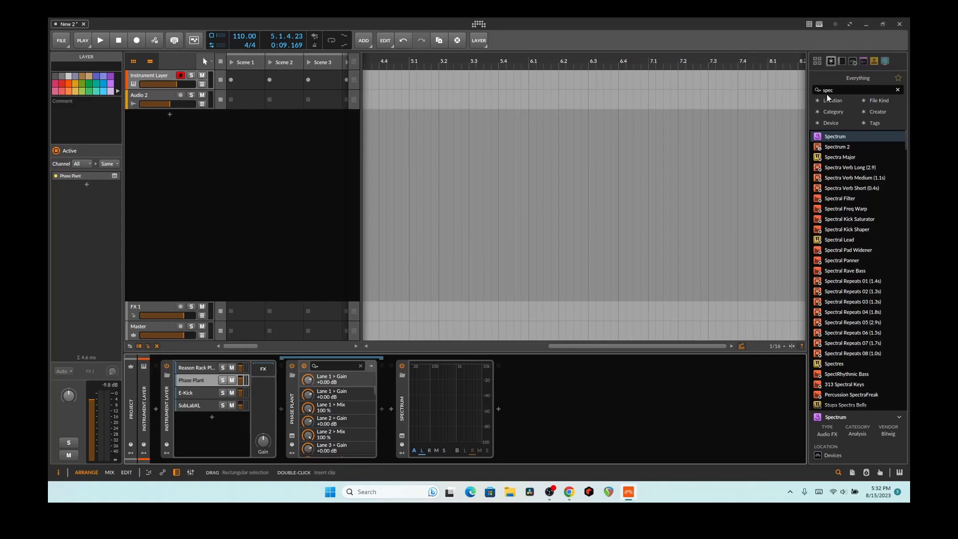
{"action": "left_click", "coordinate": [851, 90]}
{"action": "type", "text": "del"}
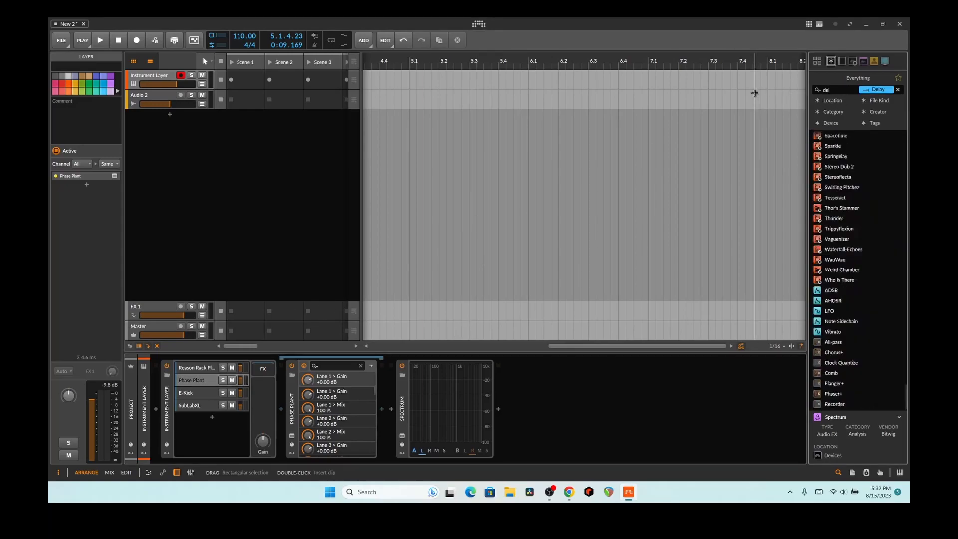
{"action": "mouse_move", "coordinate": [843, 178]}
{"action": "left_mouse_down"}
{"action": "mouse_move", "coordinate": [631, 227]}
{"action": "mouse_move", "coordinate": [157, 439]}
{"action": "mouse_move", "coordinate": [158, 430]}
{"action": "left_mouse_up"}
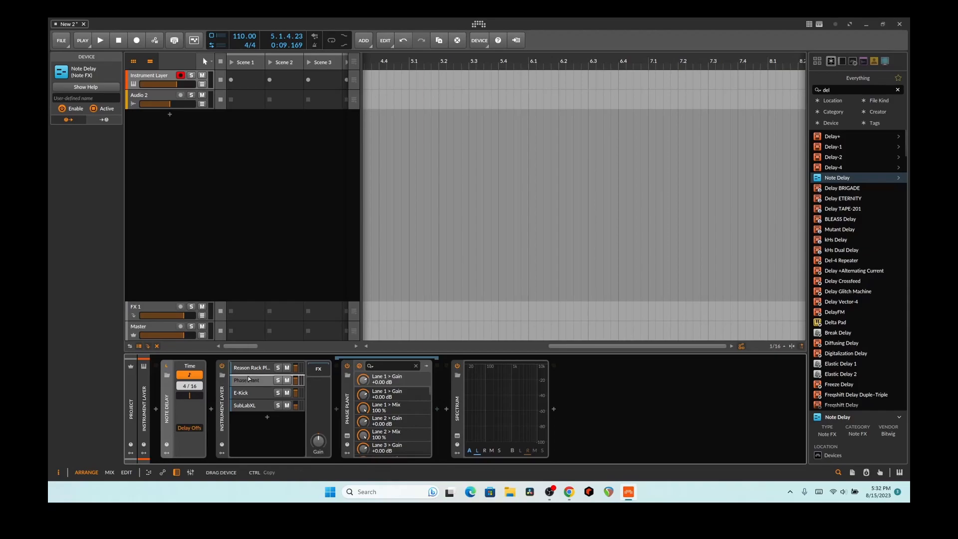
Move the Note Delay into the Reason Rack Plugin layer, ahead of the plugin
{"action": "left_click", "coordinate": [237, 368]}
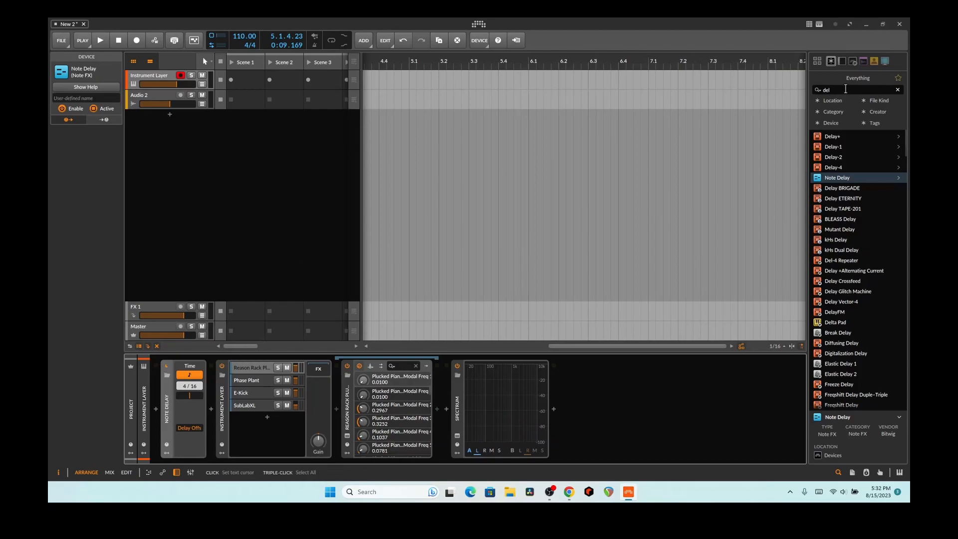
{"action": "left_click", "coordinate": [845, 89]}
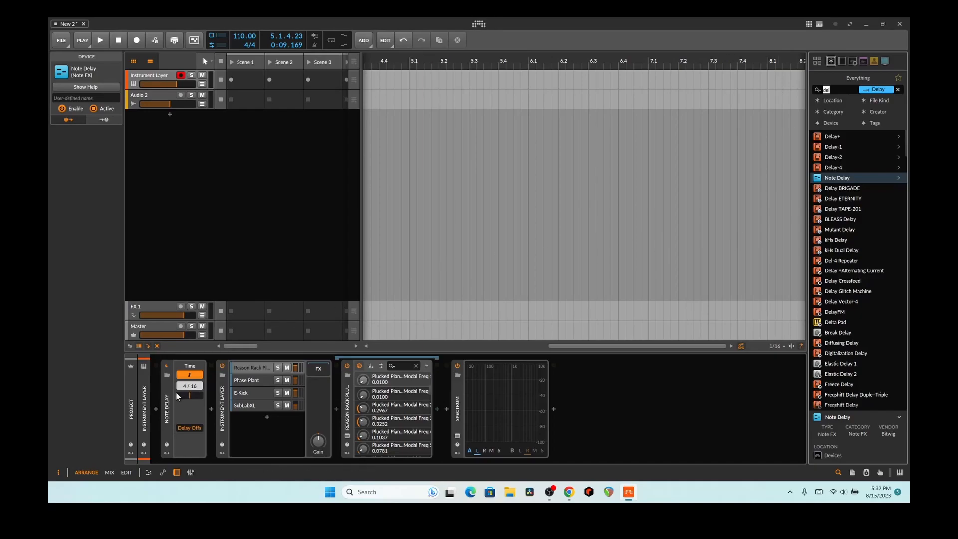
{"action": "left_click", "coordinate": [167, 400]}
{"action": "left_click_drag", "start_coordinate": [166, 401], "coordinate": [341, 402]}
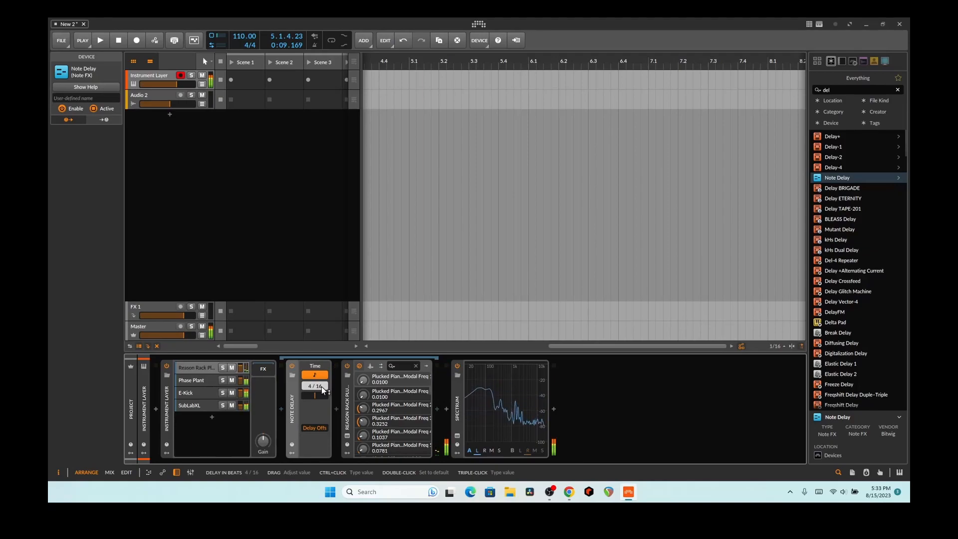
Switch the Reason Rack layer's Note Delay from beats to time and set the delay to 10 ms
{"action": "mouse_move", "coordinate": [309, 390]}
{"action": "left_mouse_down"}
{"action": "mouse_move", "coordinate": [309, 402]}
{"action": "mouse_move", "coordinate": [310, 387]}
{"action": "mouse_move", "coordinate": [320, 394]}
{"action": "left_mouse_up"}
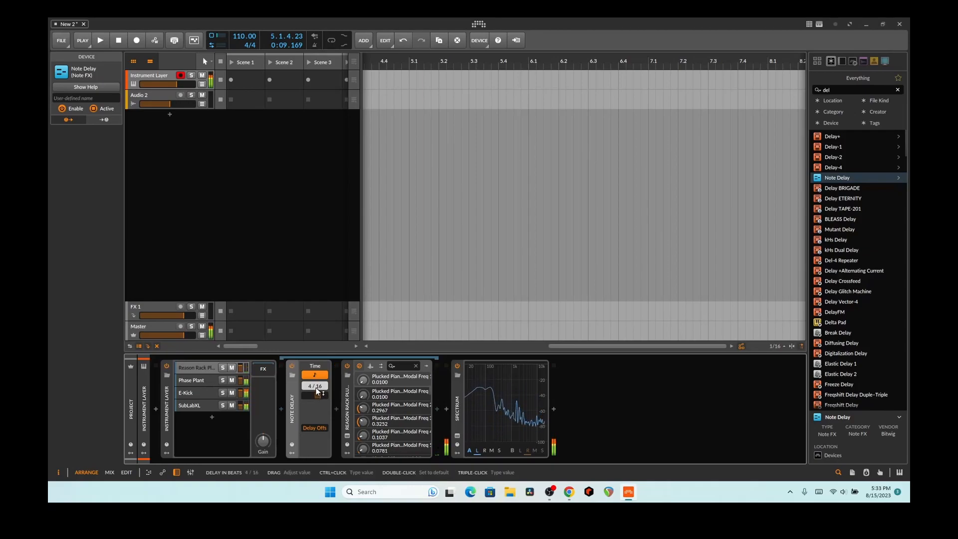
{"action": "left_click", "coordinate": [316, 375]}
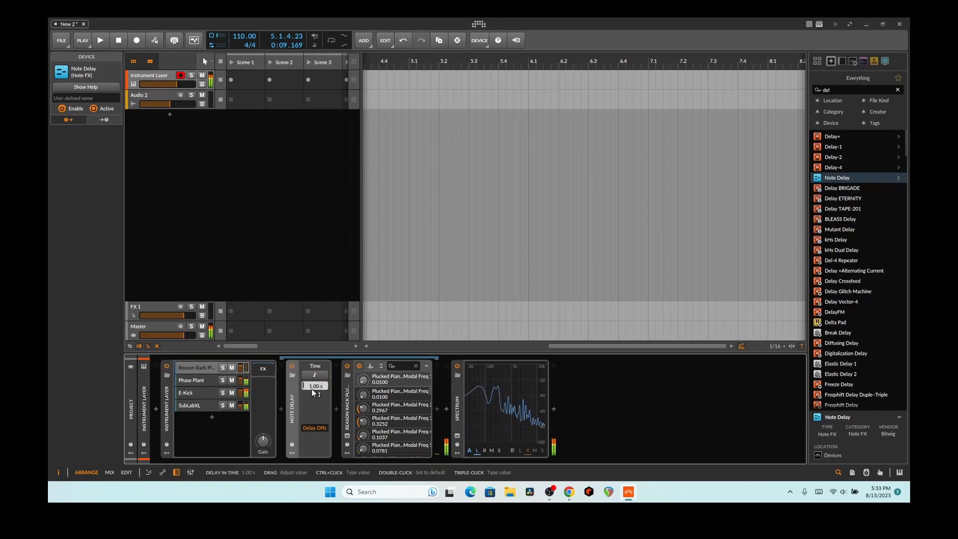
{"action": "left_click_drag", "start_coordinate": [311, 386], "coordinate": [311, 394]}
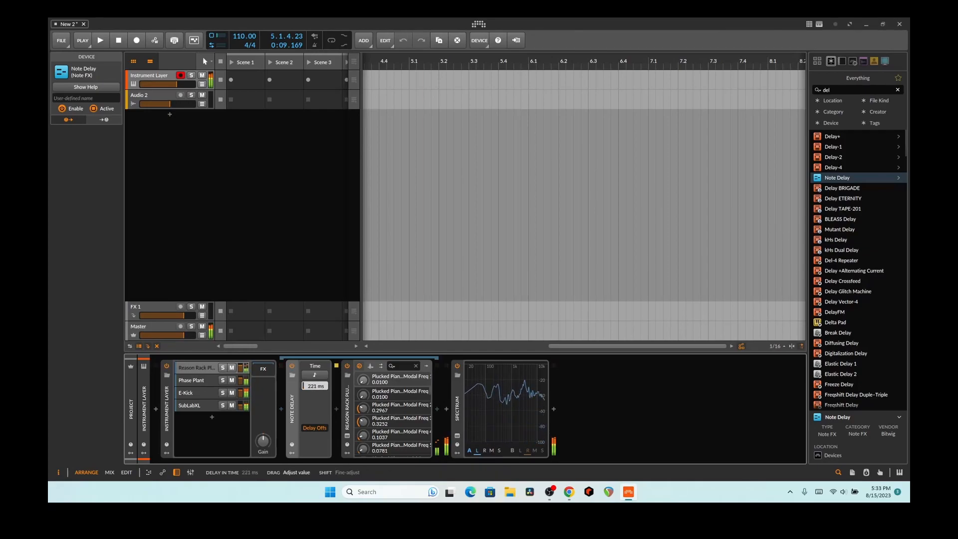
{"action": "left_click_drag", "start_coordinate": [311, 395], "coordinate": [311, 397]}
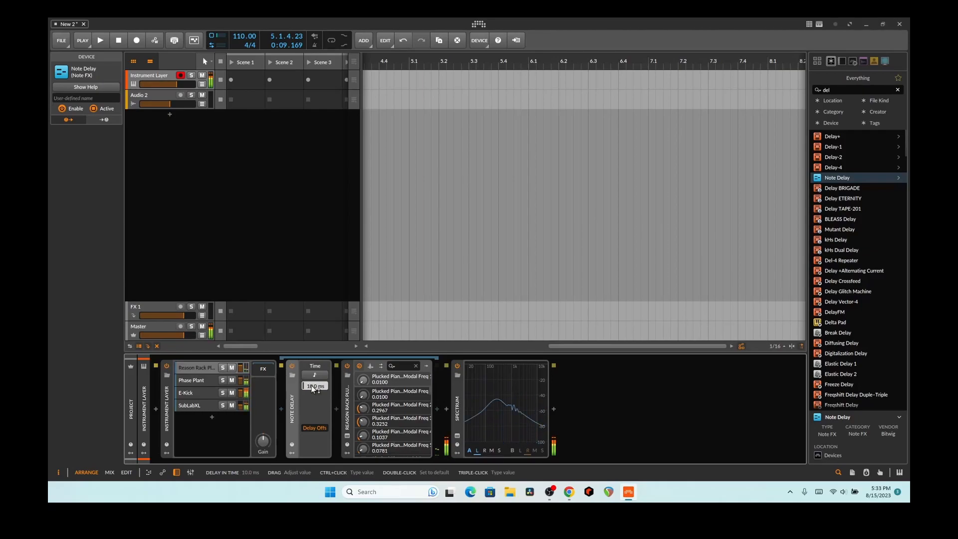
Insert a Note Delay ahead of E-Kick on its layer and set it to a time-based delay of 100 ms
{"action": "left_click", "coordinate": [177, 390]}
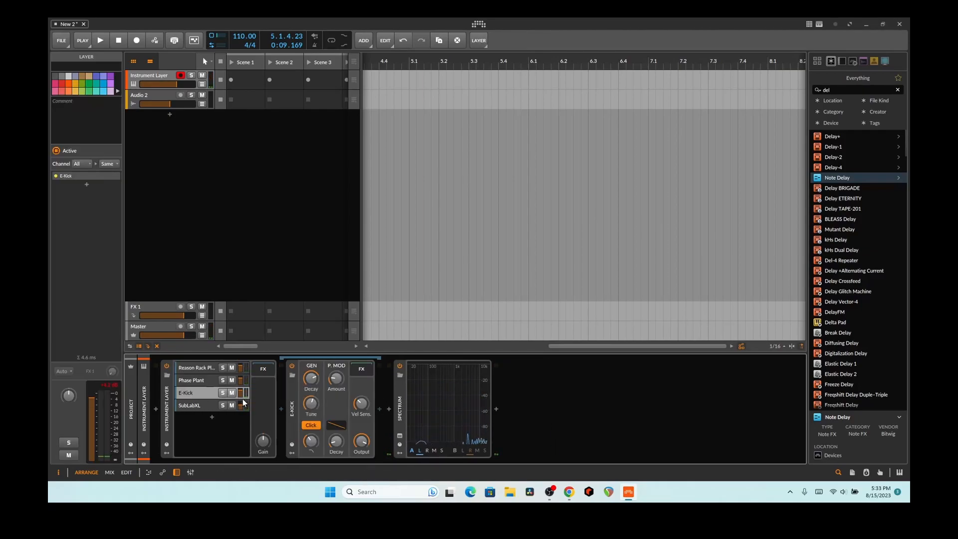
{"action": "left_click_drag", "start_coordinate": [831, 180], "coordinate": [287, 425]}
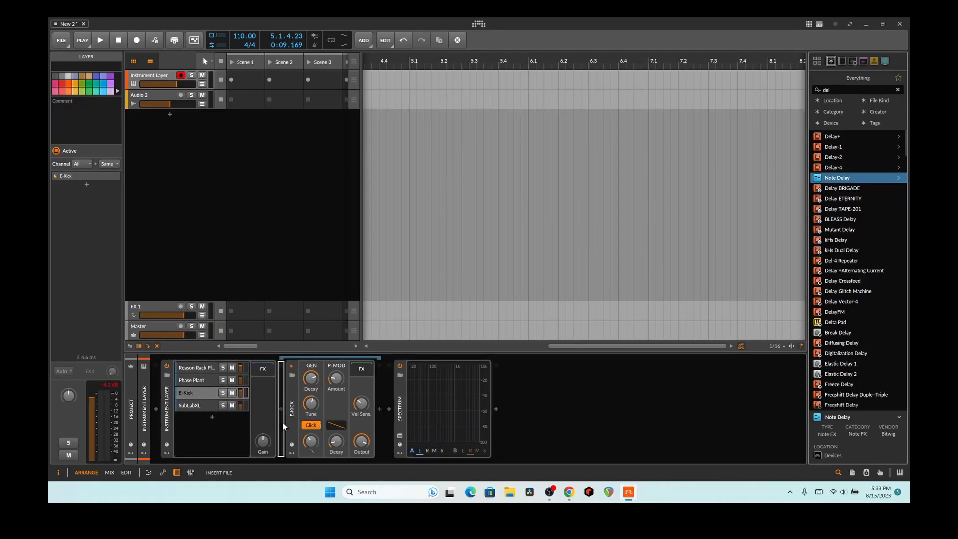
{"action": "left_click_drag", "start_coordinate": [312, 387], "coordinate": [309, 375]}
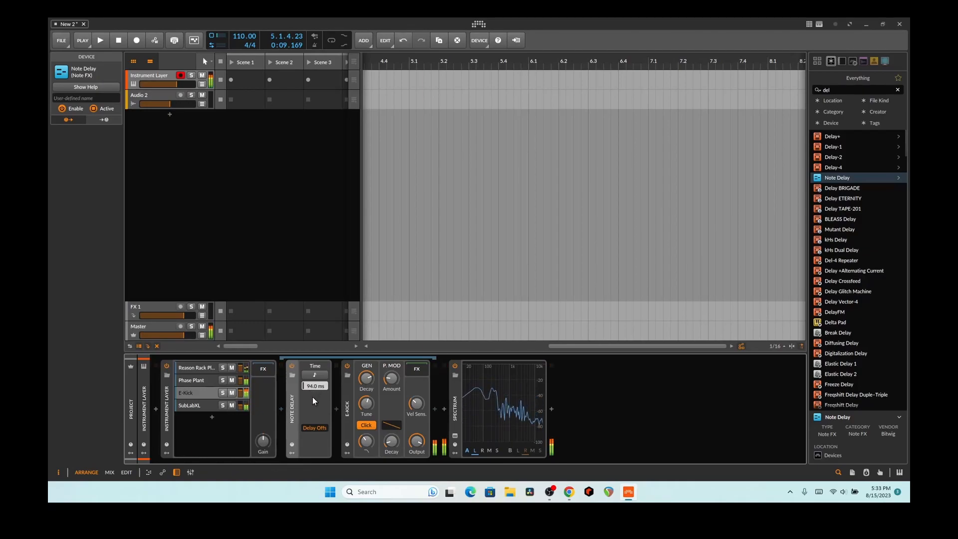
{"action": "mouse_move", "coordinate": [315, 385]}
{"action": "left_mouse_down"}
{"action": "mouse_move", "coordinate": [315, 372]}
{"action": "mouse_move", "coordinate": [308, 392]}
{"action": "left_mouse_up"}
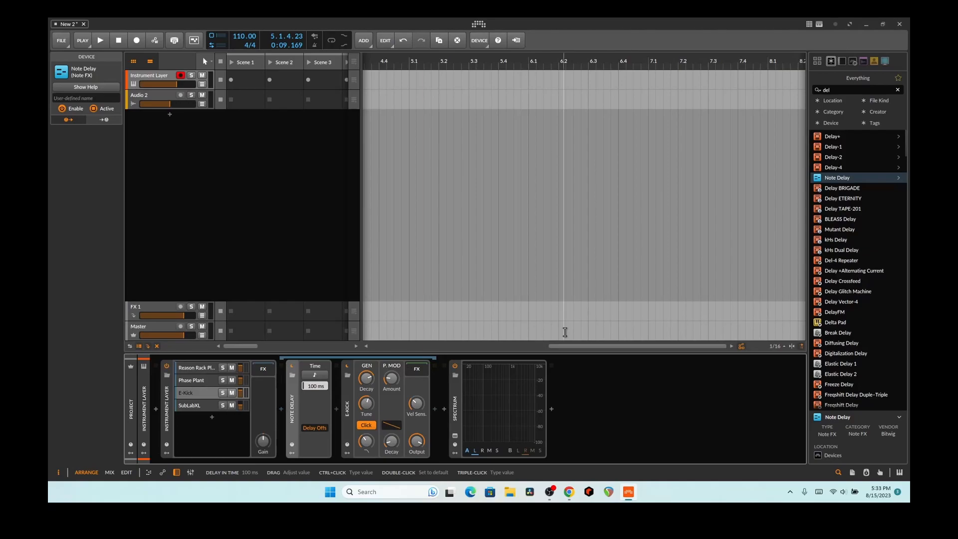
Search for "delay" and add the Delay+ effect after E-Kick within its layer
{"action": "left_click_drag", "start_coordinate": [843, 90], "coordinate": [778, 92]}
{"action": "type", "text": "delay"}
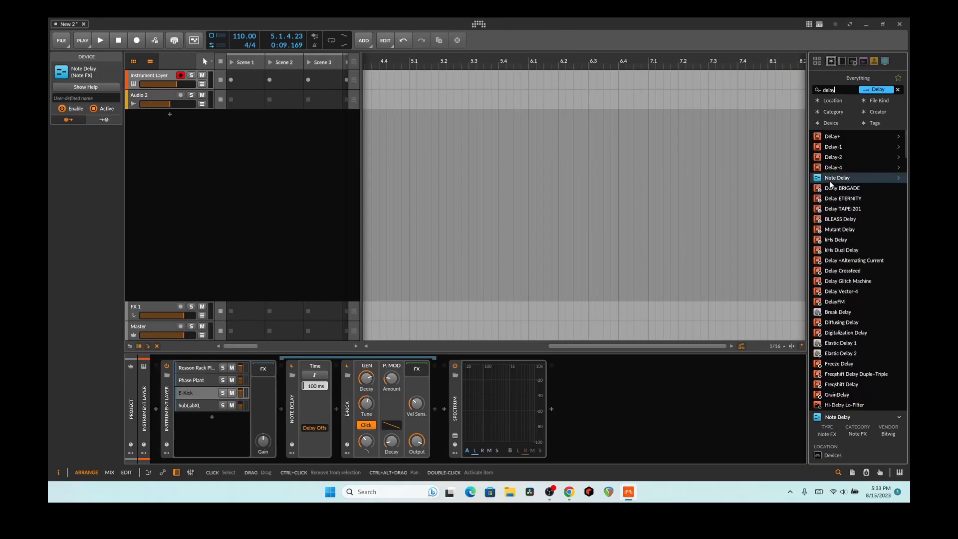
{"action": "left_click_drag", "start_coordinate": [832, 136], "coordinate": [437, 438]}
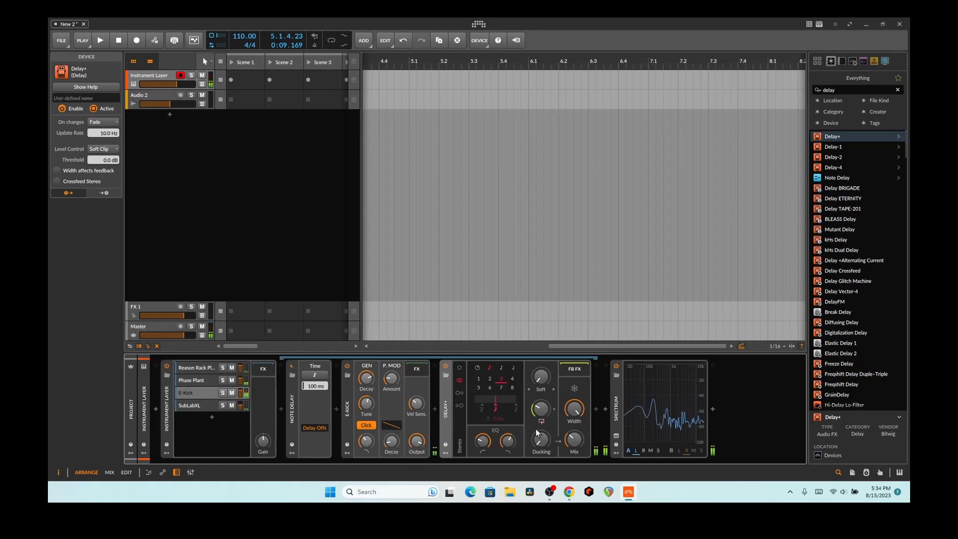
Adjust the mix and ducking of Delay+ and switch its delay unit from 16th to the next note value
{"action": "left_click_drag", "start_coordinate": [575, 439], "coordinate": [574, 438]}
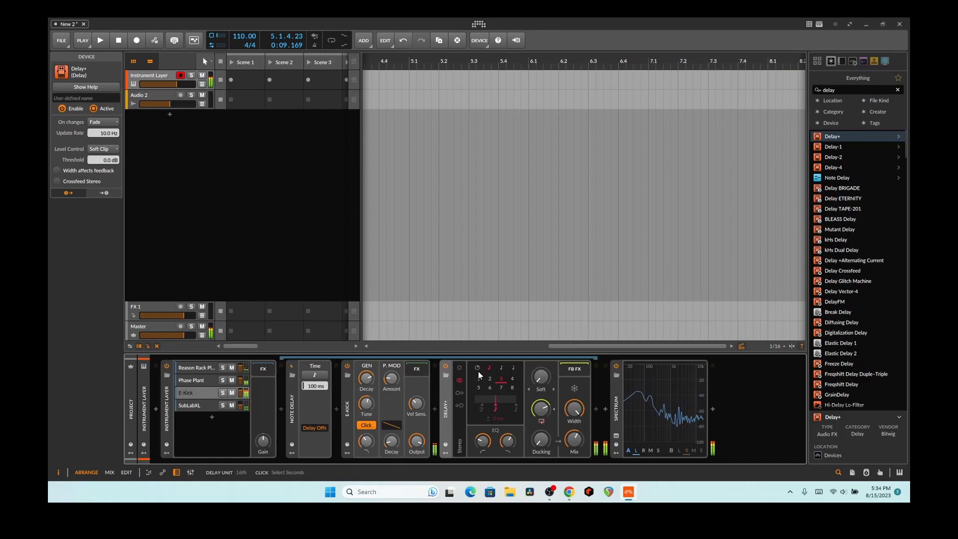
{"action": "left_click", "coordinate": [502, 368]}
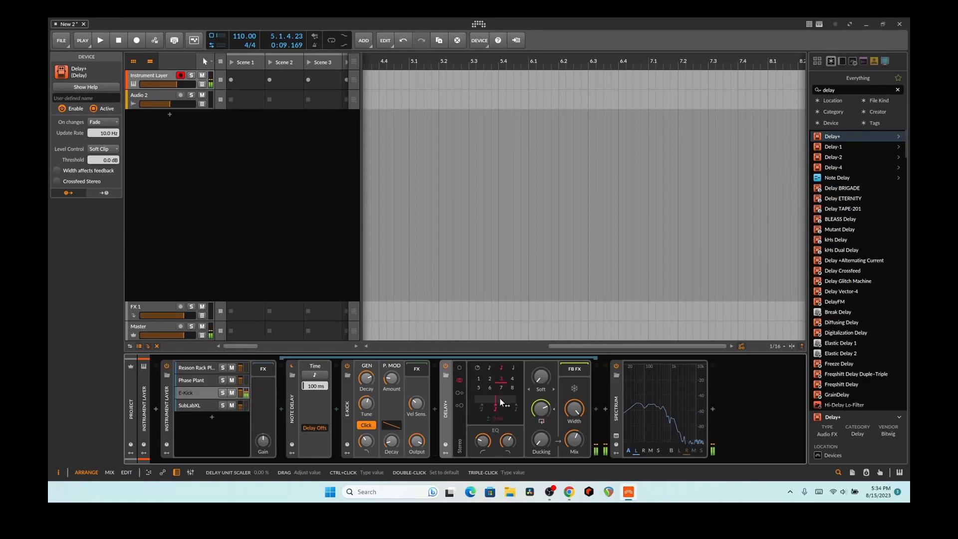
{"action": "left_click_drag", "start_coordinate": [548, 447], "coordinate": [548, 445]}
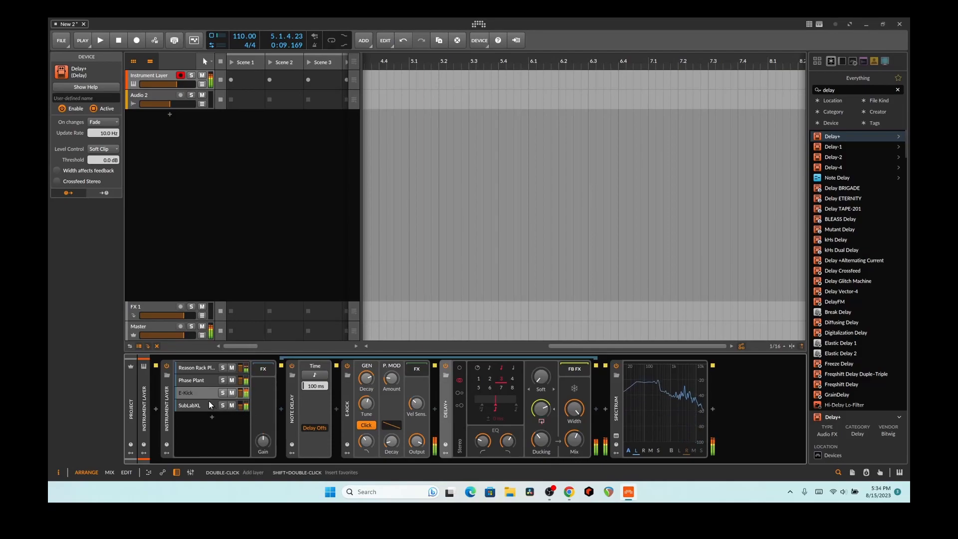
Insert a Note Delay ahead of Phase Plant on its layer and set it to a time-based delay of 74 ms
{"action": "left_click", "coordinate": [205, 383]}
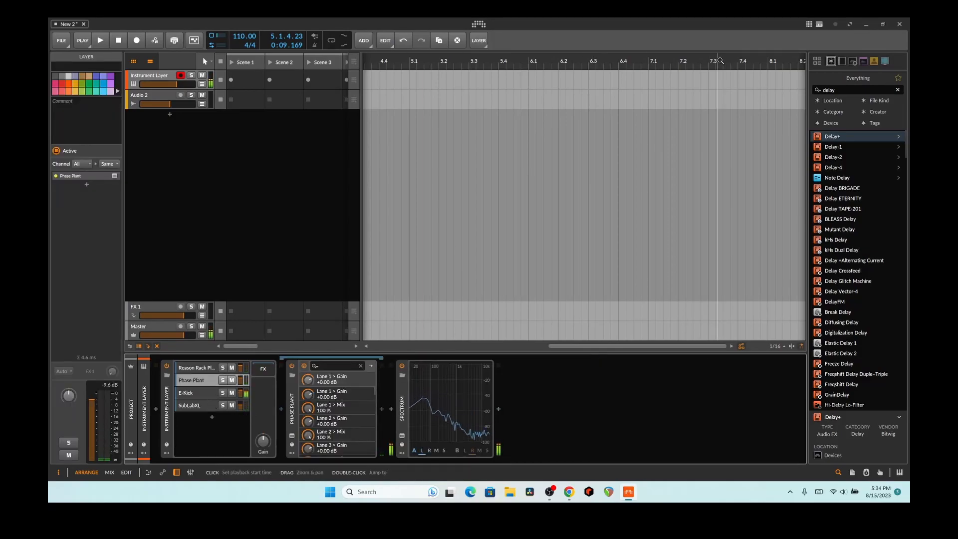
{"action": "left_click_drag", "start_coordinate": [837, 177], "coordinate": [299, 384]}
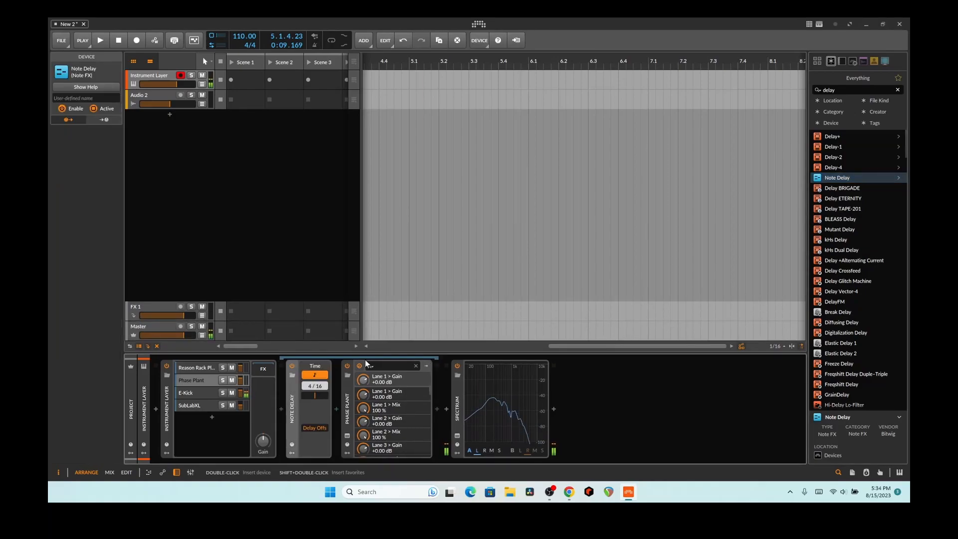
{"action": "left_click", "coordinate": [325, 426]}
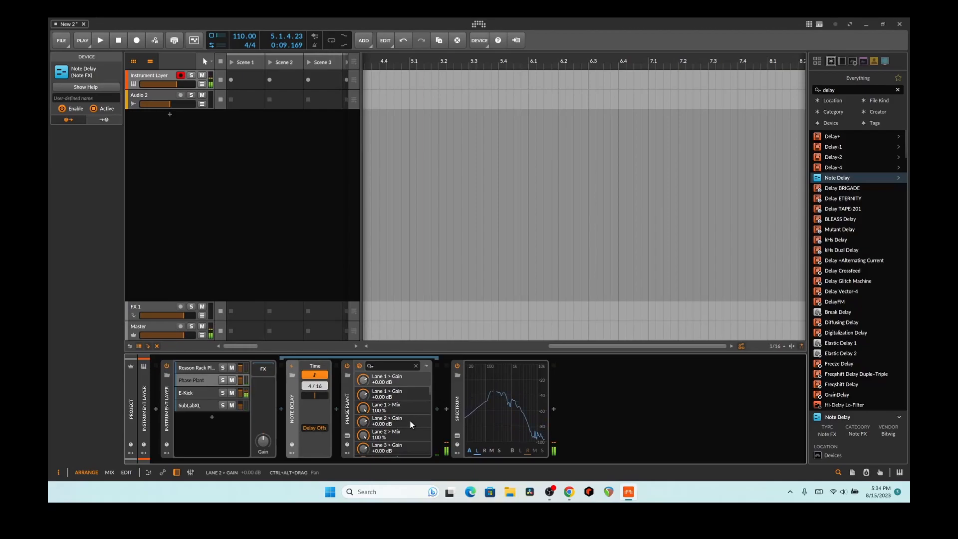
{"action": "left_click", "coordinate": [315, 375]}
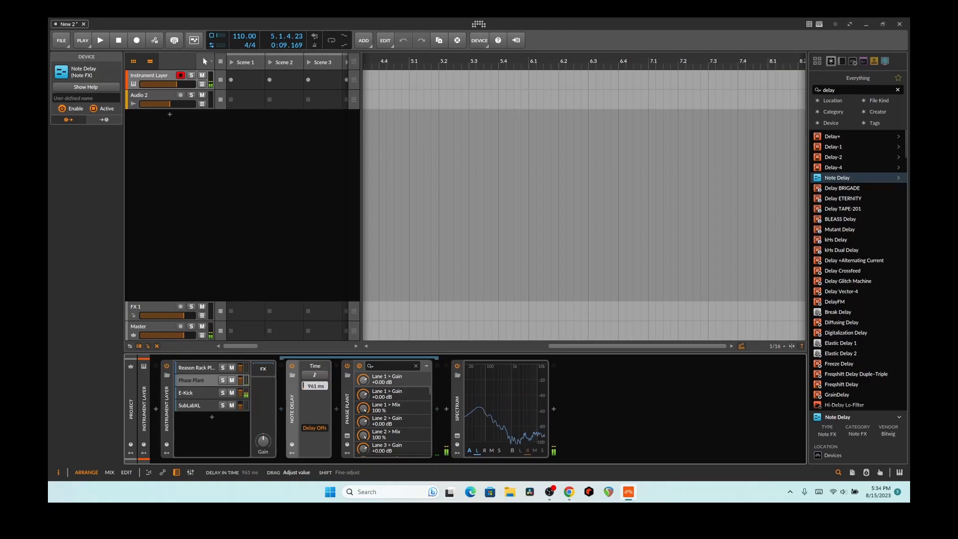
{"action": "left_click_drag", "start_coordinate": [315, 385], "coordinate": [331, 403]}
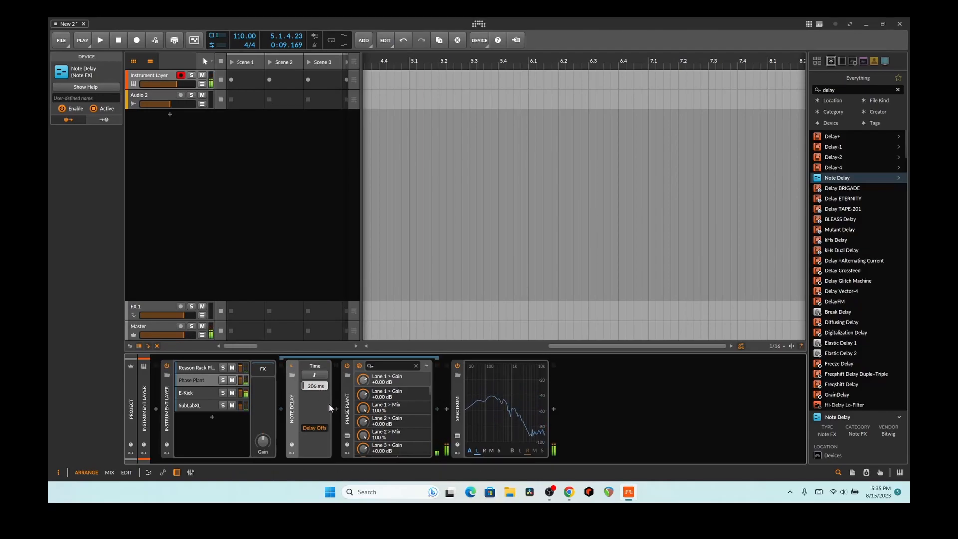
{"action": "left_click_drag", "start_coordinate": [319, 391], "coordinate": [319, 399]}
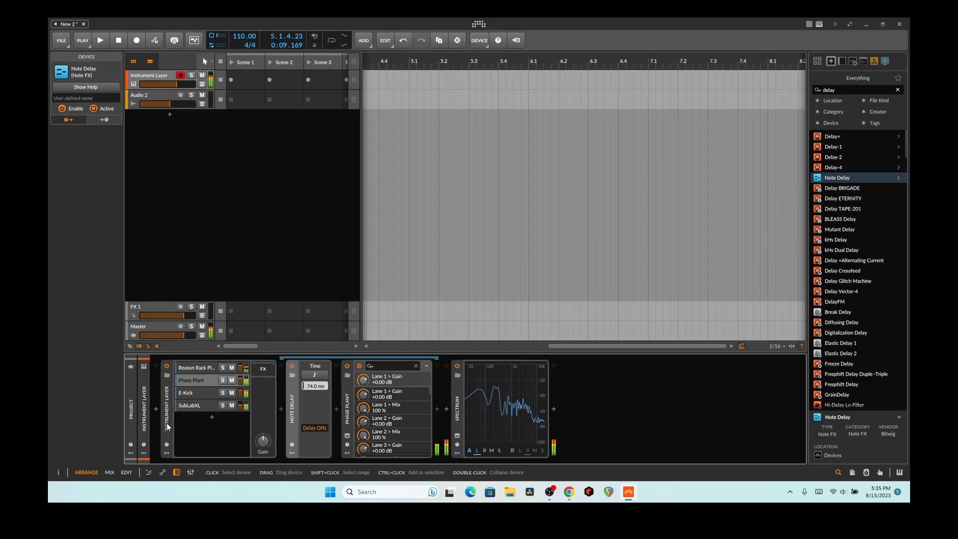
Insert a Note Delay ahead of SubLabXL on its layer
{"action": "left_click", "coordinate": [191, 405]}
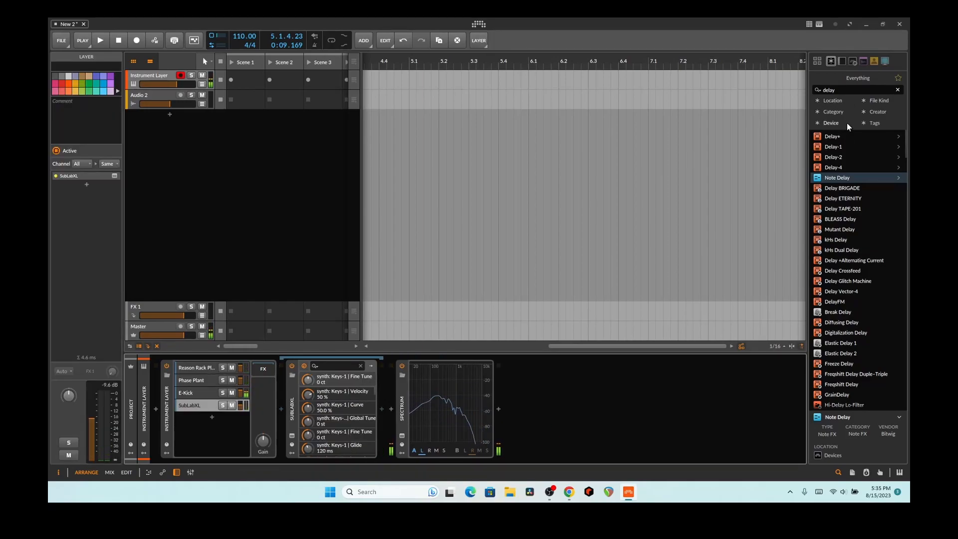
{"action": "left_click", "coordinate": [826, 182]}
{"action": "left_click_drag", "start_coordinate": [827, 185], "coordinate": [284, 407]}
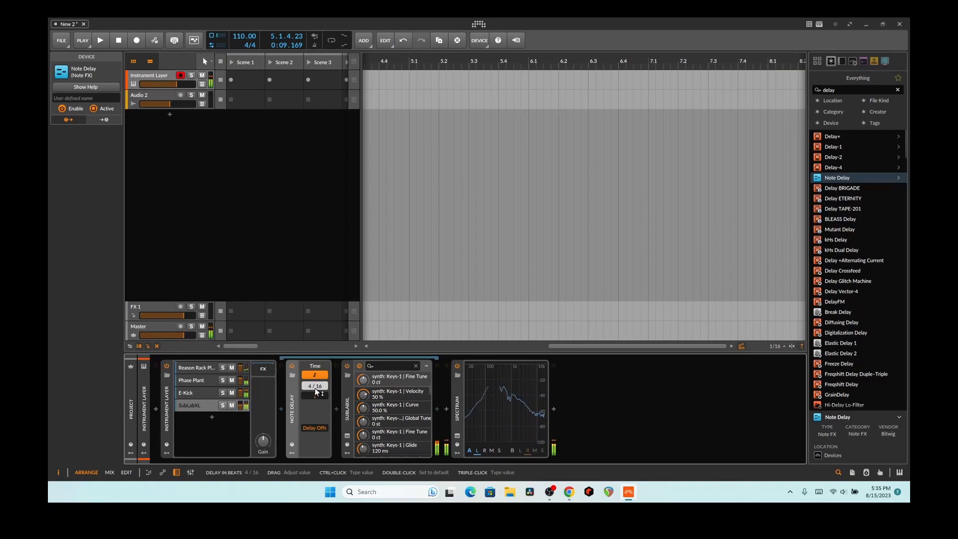
Set the Note Delay ahead of SubLabXL to 2/16 and adjust its beat time offset
{"action": "left_click_drag", "start_coordinate": [316, 390], "coordinate": [315, 391]}
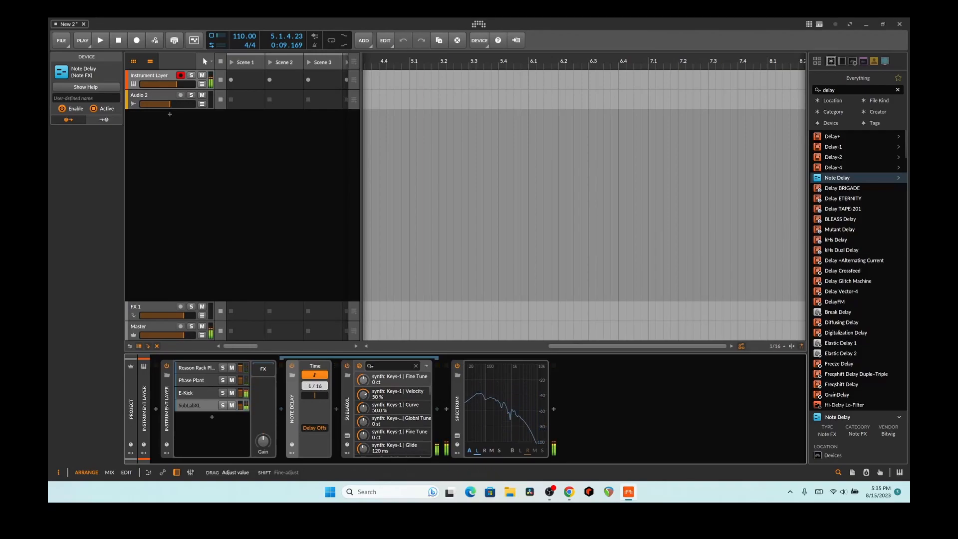
{"action": "left_click_drag", "start_coordinate": [321, 387], "coordinate": [325, 377]}
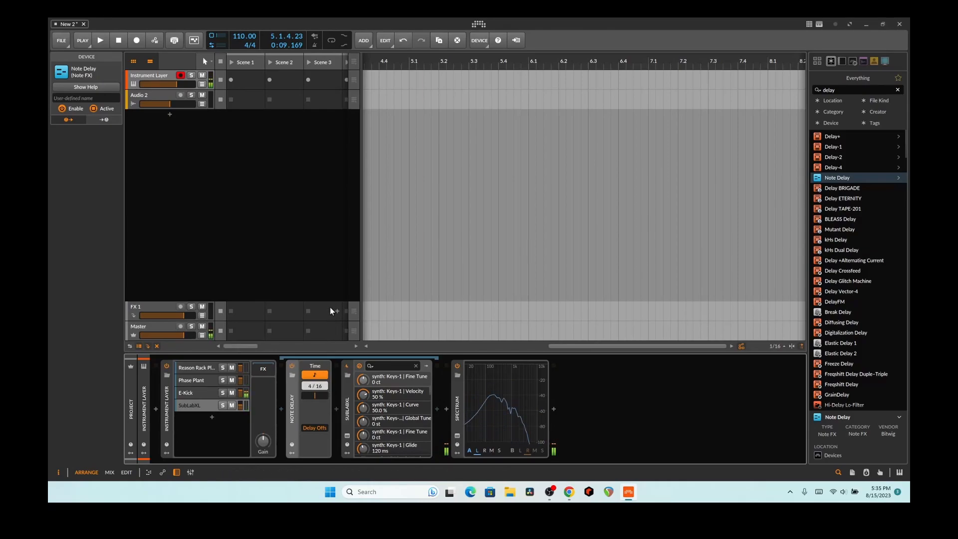
{"action": "mouse_move", "coordinate": [313, 382]}
{"action": "left_mouse_down"}
{"action": "mouse_move", "coordinate": [314, 373]}
{"action": "mouse_move", "coordinate": [318, 395]}
{"action": "left_mouse_up"}
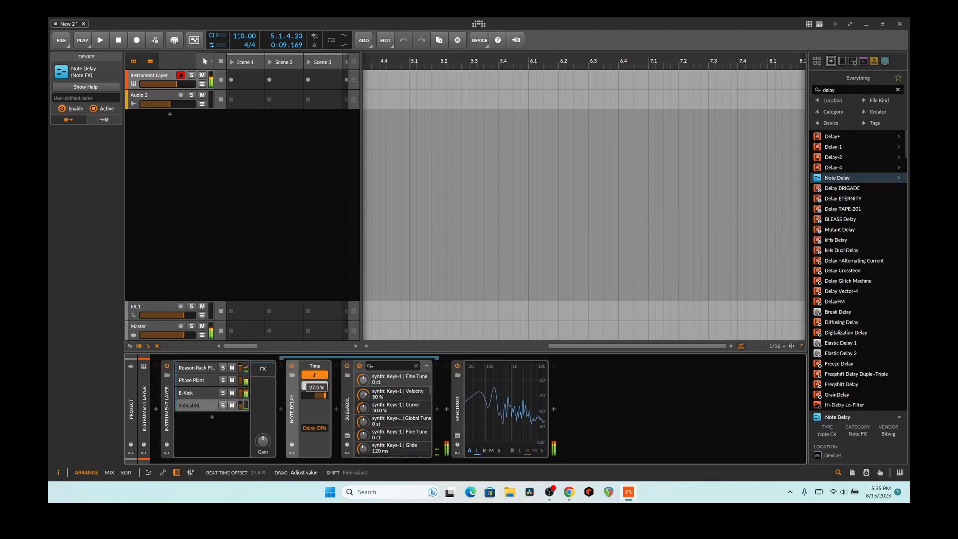
{"action": "left_click_drag", "start_coordinate": [319, 395], "coordinate": [315, 414]}
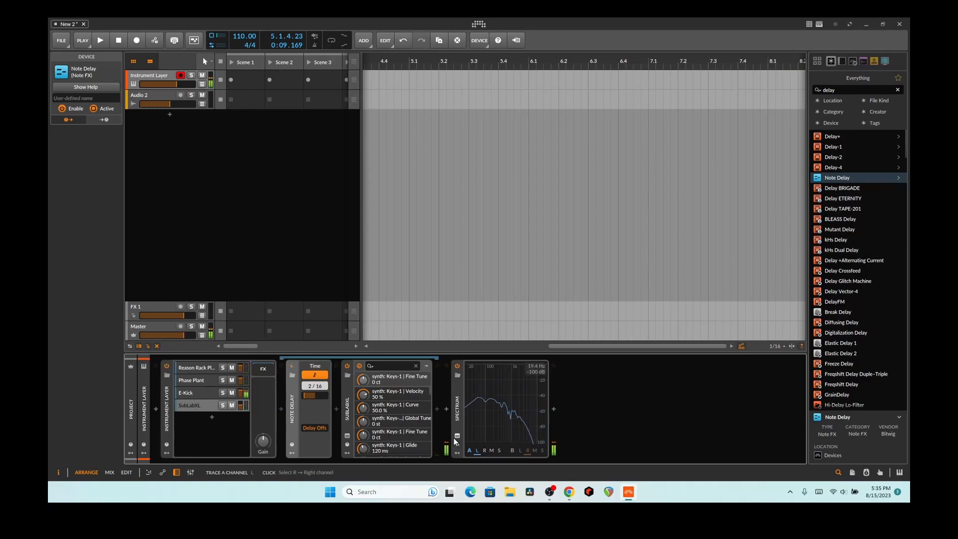
Add Delay+ after the Reason Rack Plugin on its layer, set its beats of delay to 1 and adjust its timing offset
{"action": "left_click", "coordinate": [197, 392]}
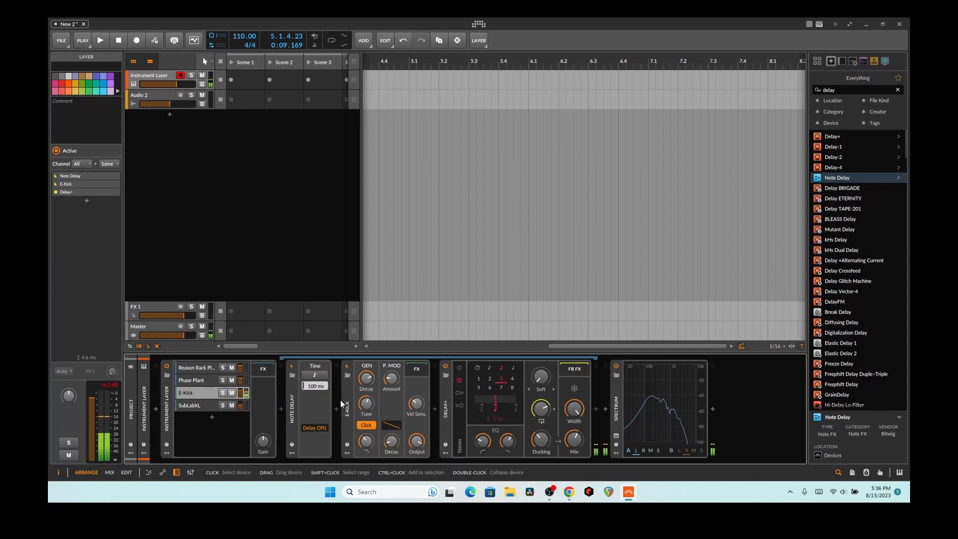
{"action": "left_click", "coordinate": [243, 374]}
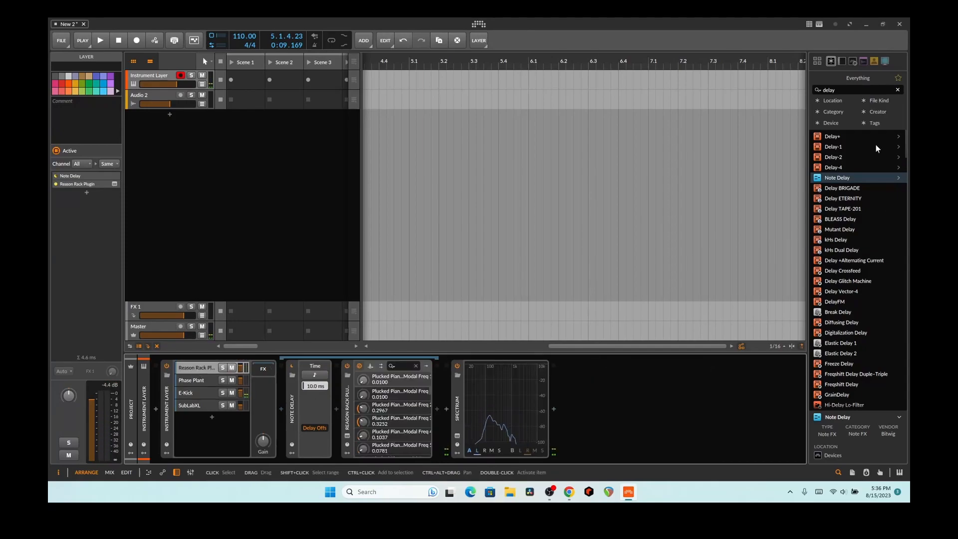
{"action": "left_click_drag", "start_coordinate": [828, 134], "coordinate": [438, 393]}
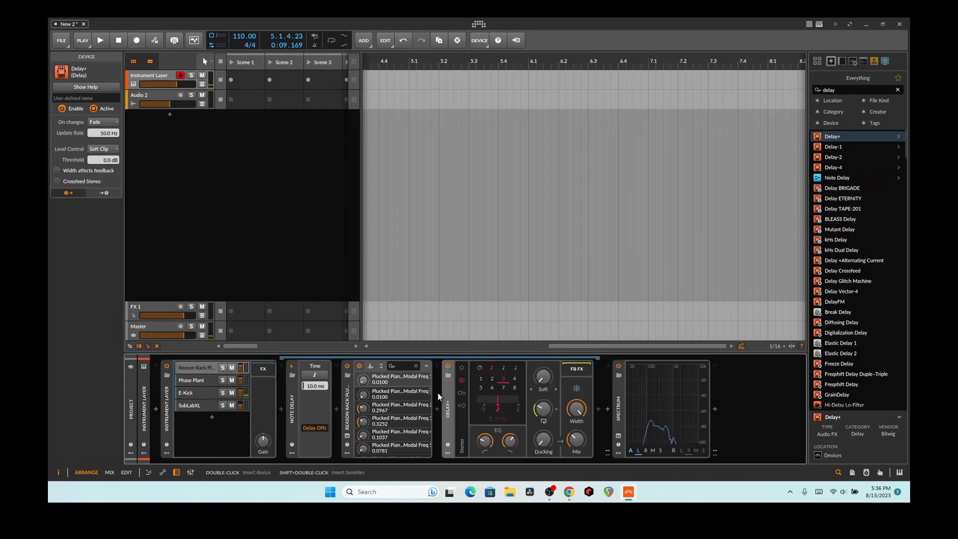
{"action": "left_click", "coordinate": [484, 381]}
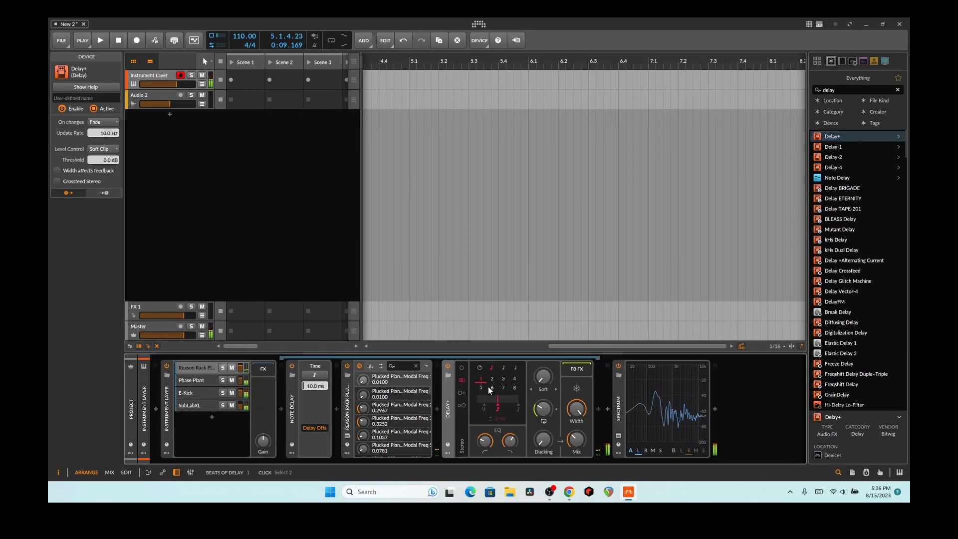
{"action": "left_click_drag", "start_coordinate": [502, 400], "coordinate": [502, 394]}
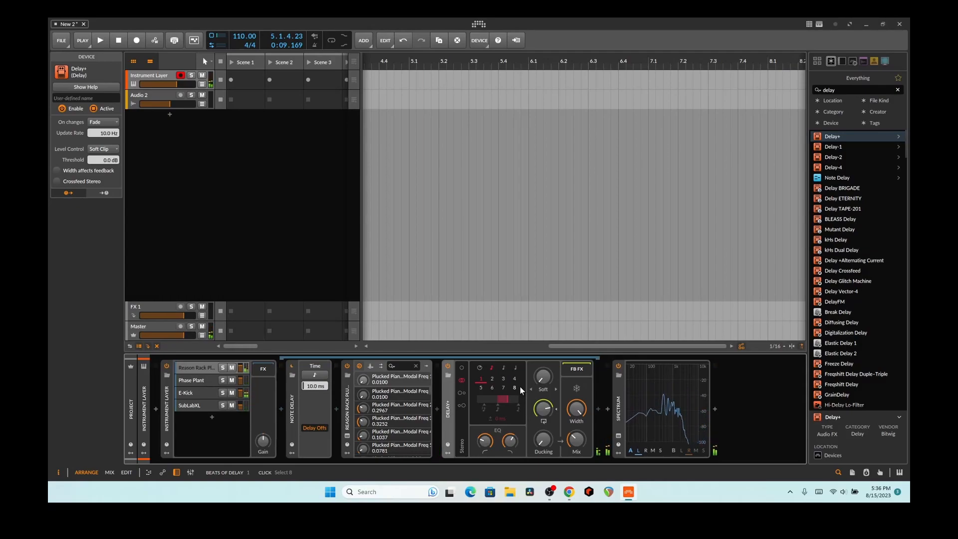
Disable Delay+ on the Reason Rack and E-Kick layers
{"action": "left_click", "coordinate": [448, 365]}
{"action": "left_click", "coordinate": [186, 393]}
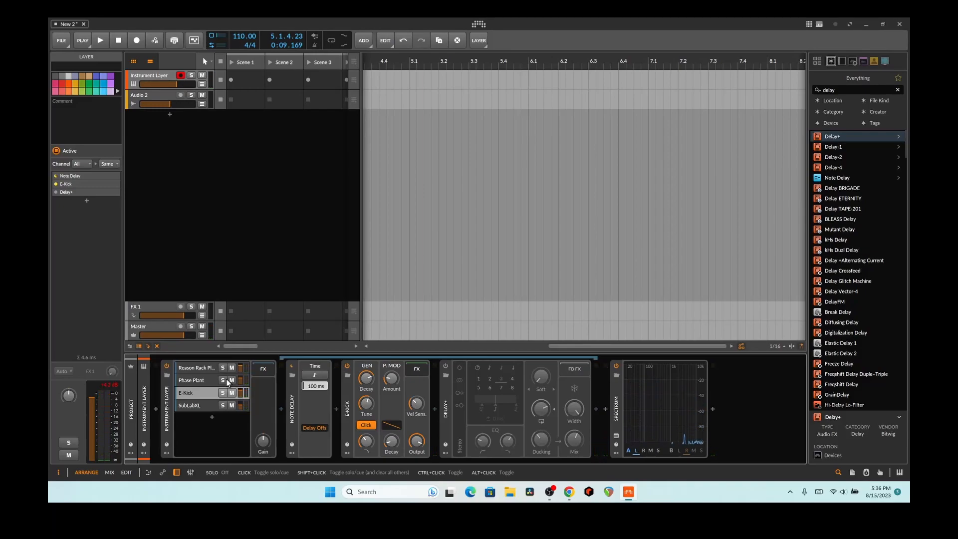
Examine the Objekt synth inside the Reason Rack Plugin and the device chain on the SubLabXL layer
{"action": "left_click", "coordinate": [216, 370]}
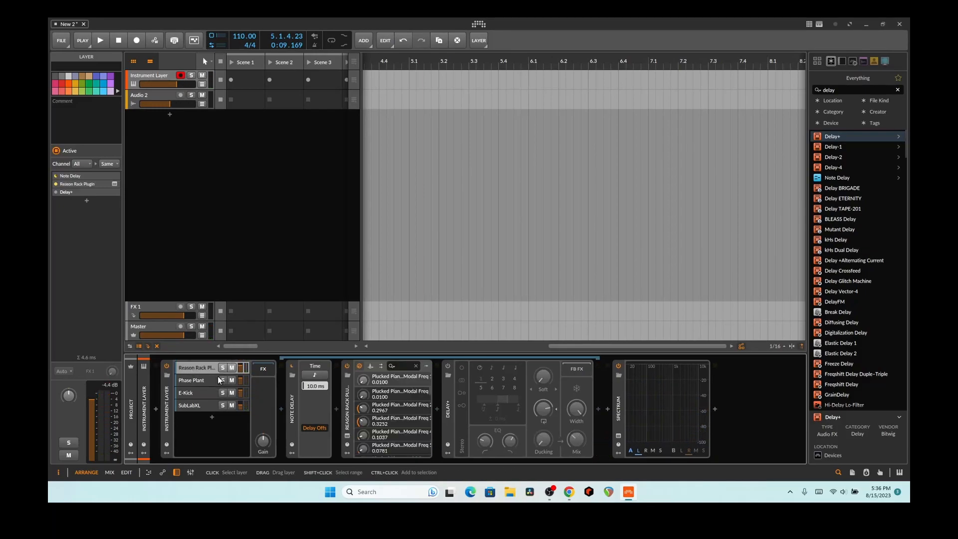
{"action": "left_click", "coordinate": [347, 436]}
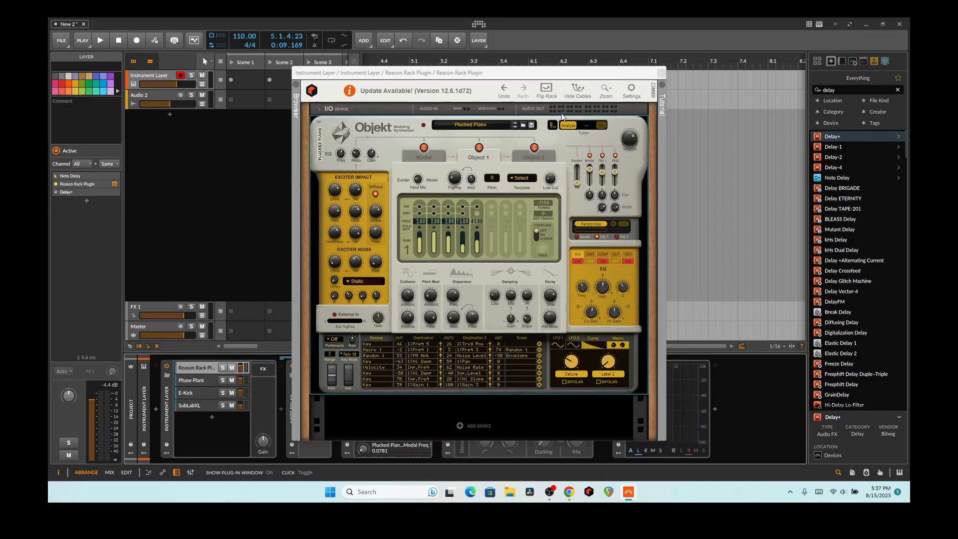
{"action": "left_click", "coordinate": [661, 73]}
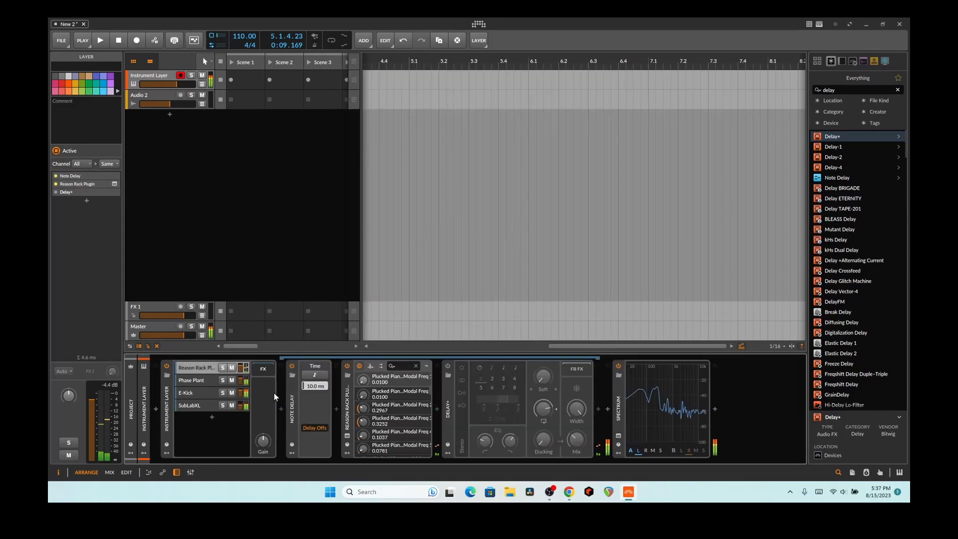
{"action": "left_click", "coordinate": [209, 408]}
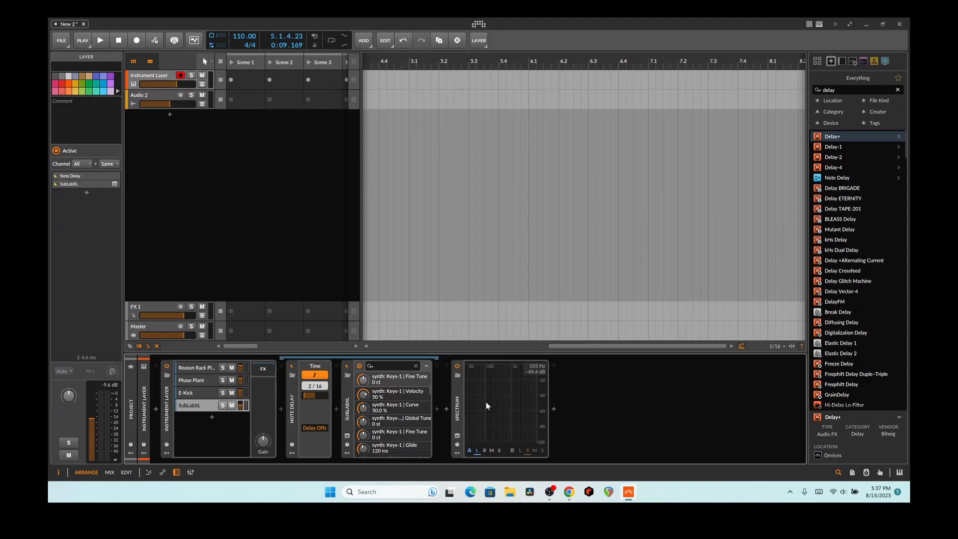
Step through the Objekt patches in the Reason Rack Plugin and load Timpani 1
{"action": "left_click", "coordinate": [195, 368]}
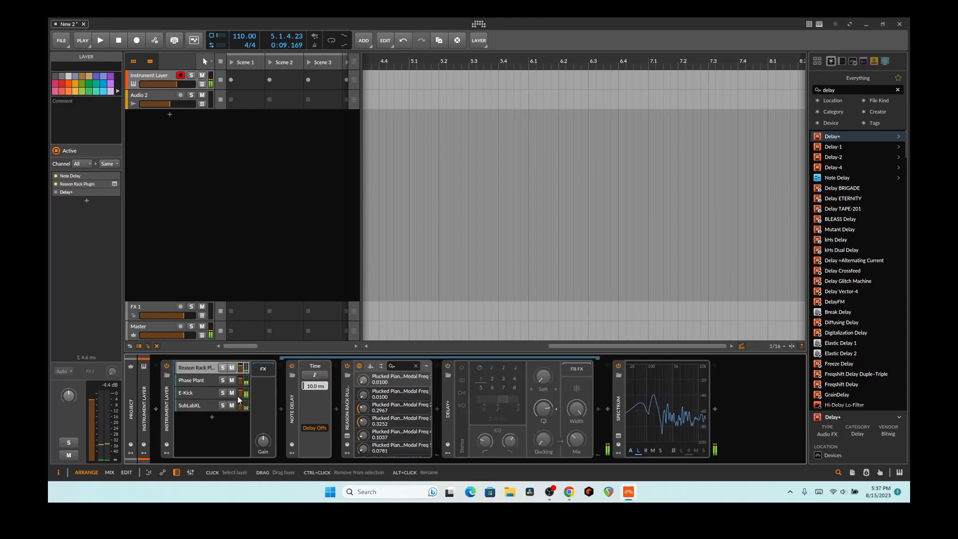
{"action": "left_click", "coordinate": [347, 435]}
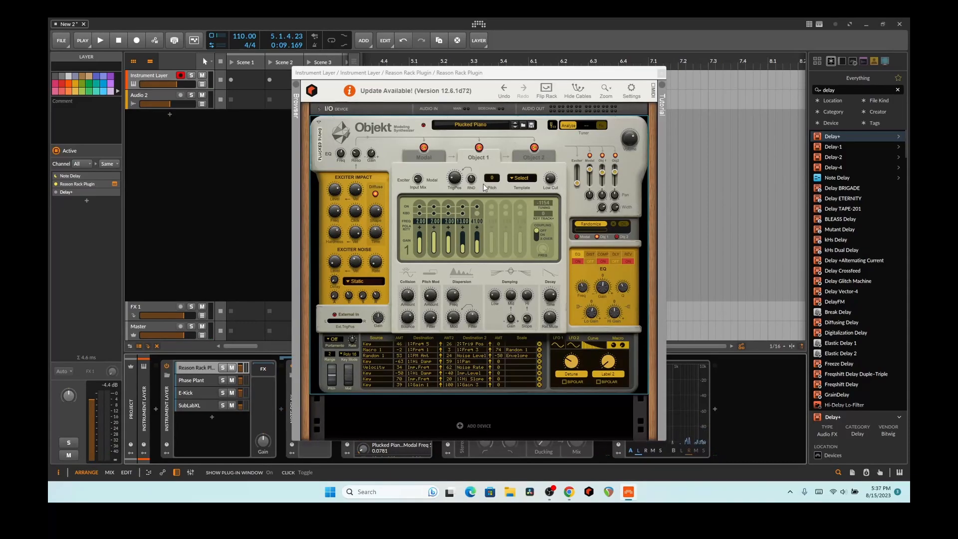
{"action": "left_click", "coordinate": [514, 127]}
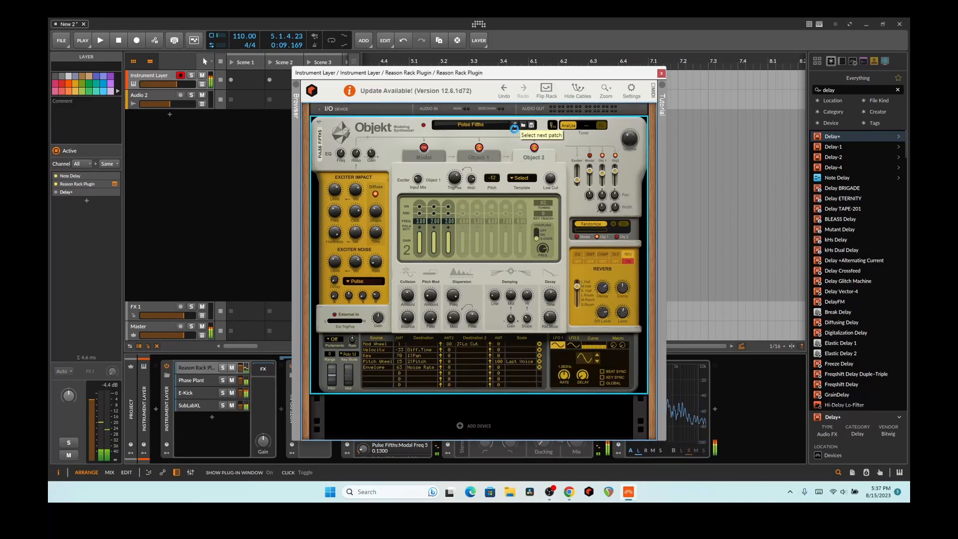
{"action": "left_click", "coordinate": [515, 128]}
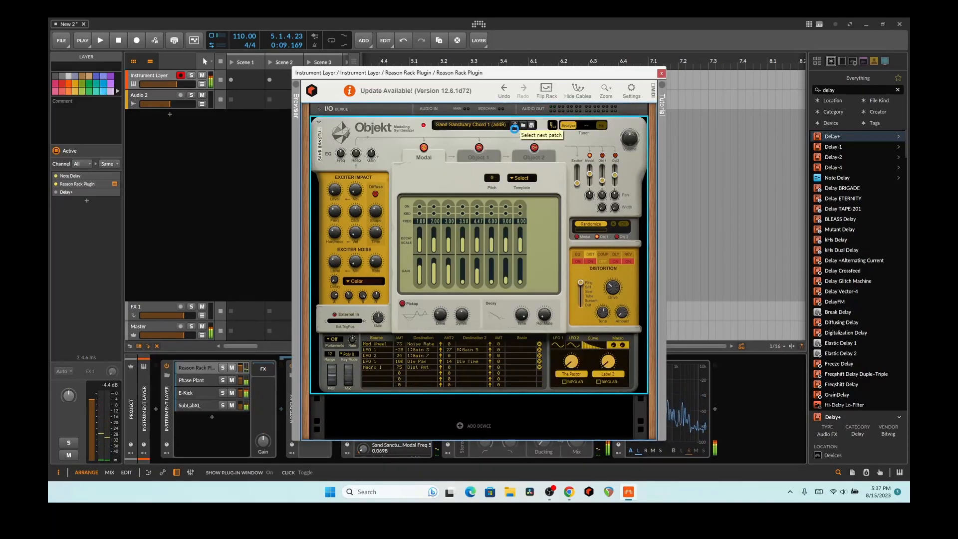
{"action": "left_click", "coordinate": [514, 128]}
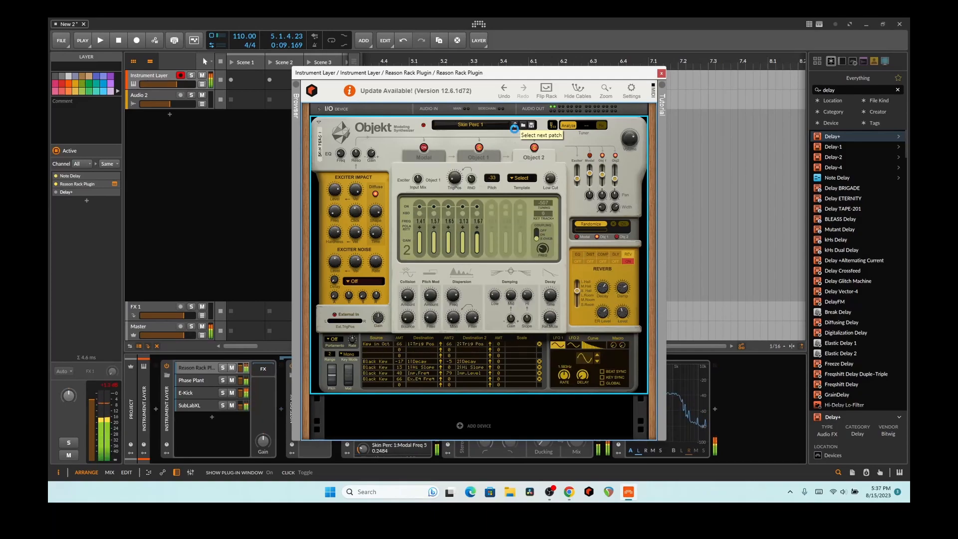
{"action": "left_click", "coordinate": [514, 128]}
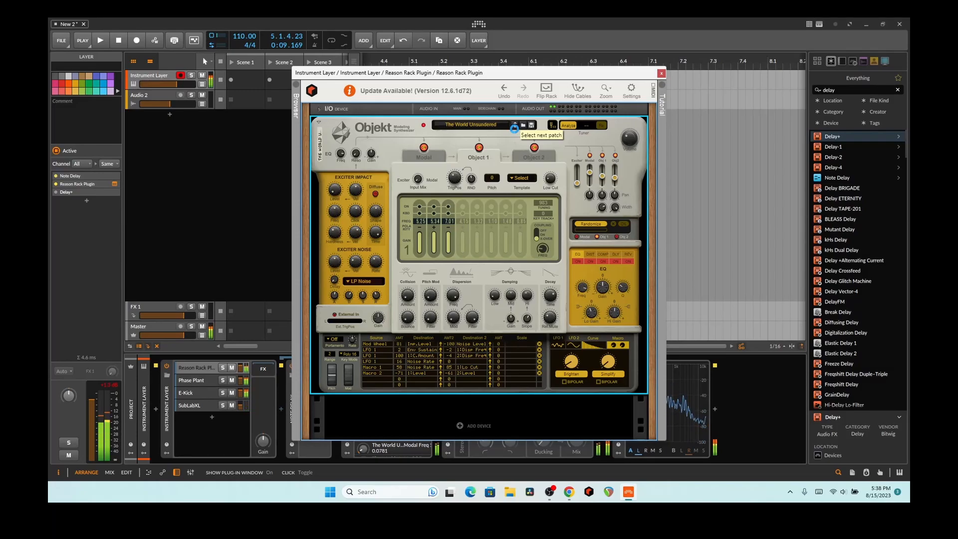
{"action": "left_click", "coordinate": [514, 128]}
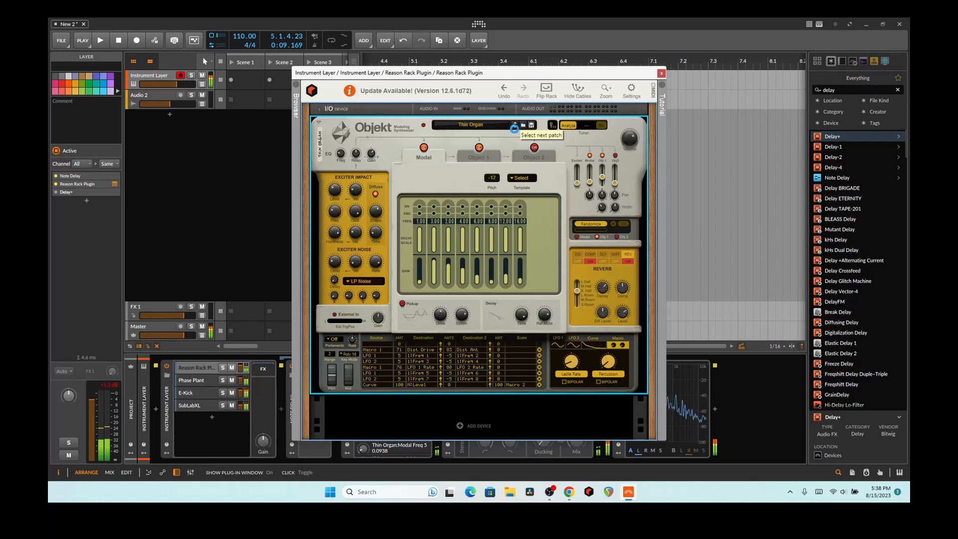
{"action": "left_click", "coordinate": [515, 128]}
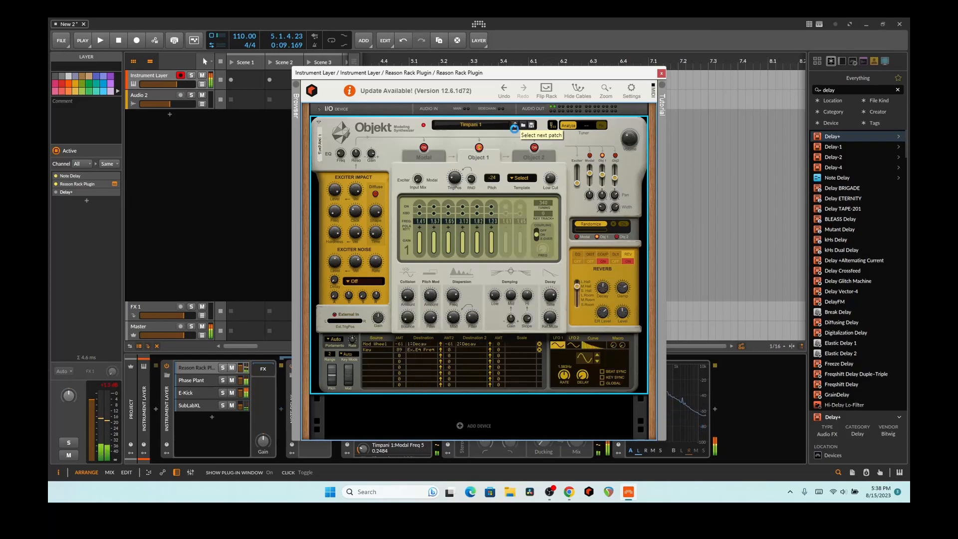
{"action": "left_click", "coordinate": [662, 73]}
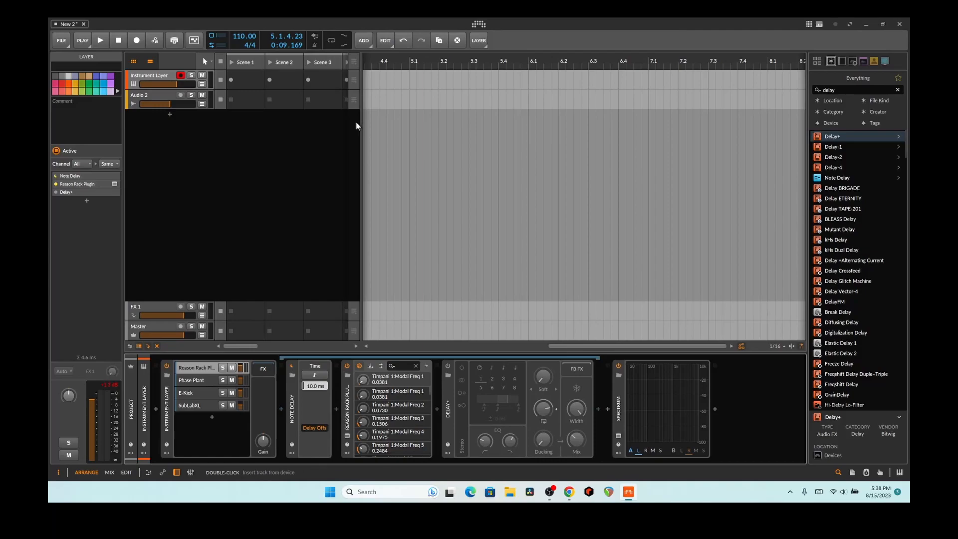
Remove the Note Delay from both the E-Kick and Reason Rack layers
{"action": "left_click", "coordinate": [195, 394]}
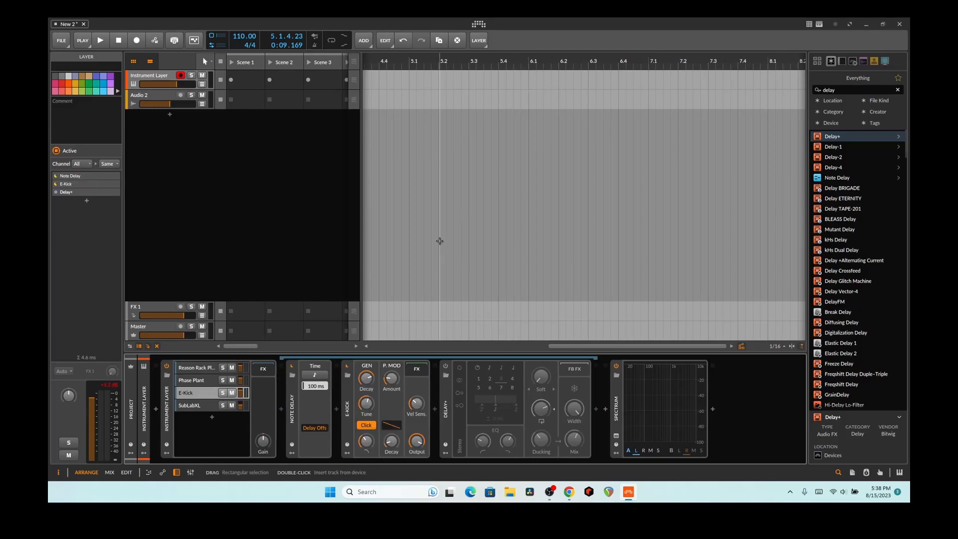
{"action": "left_click", "coordinate": [282, 409]}
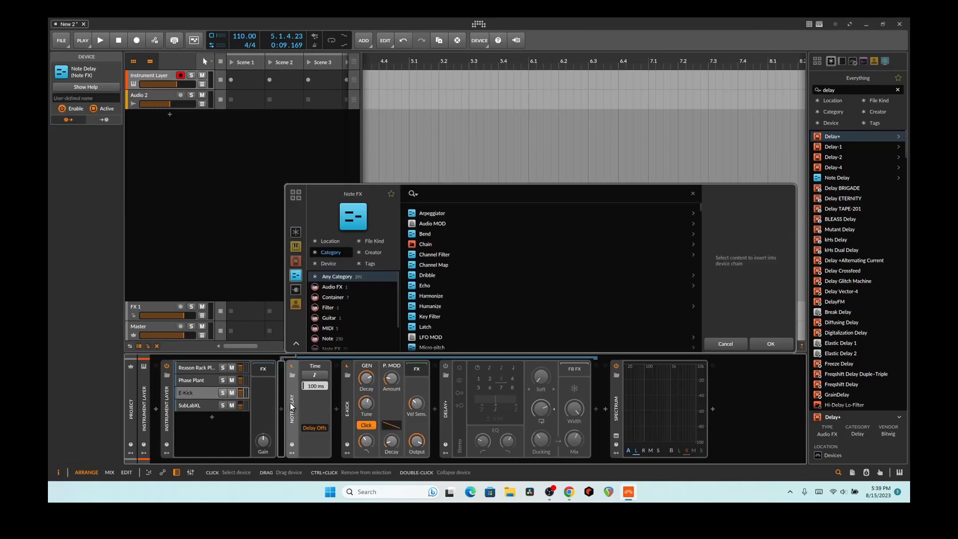
{"action": "left_click", "coordinate": [726, 344]}
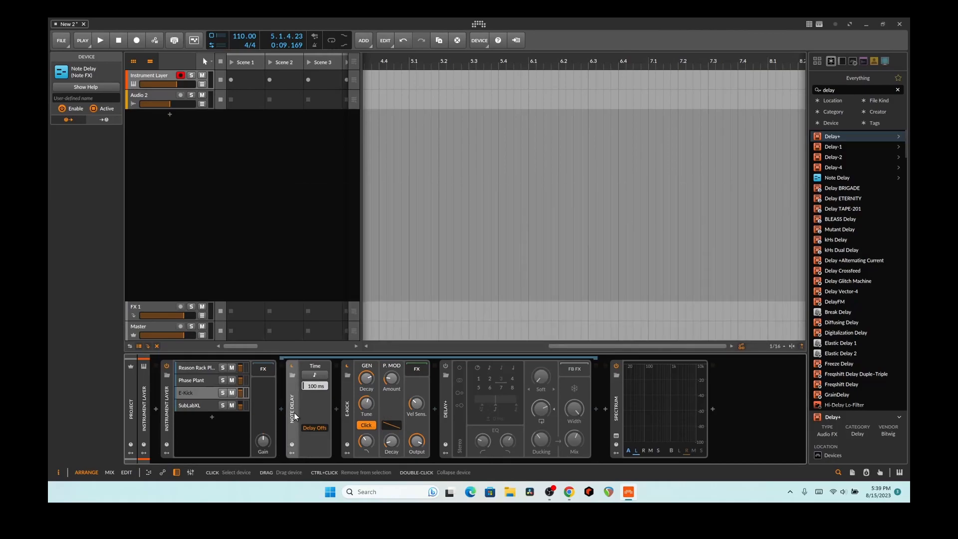
{"action": "key", "text": "Delete"}
{"action": "left_click", "coordinate": [190, 369]}
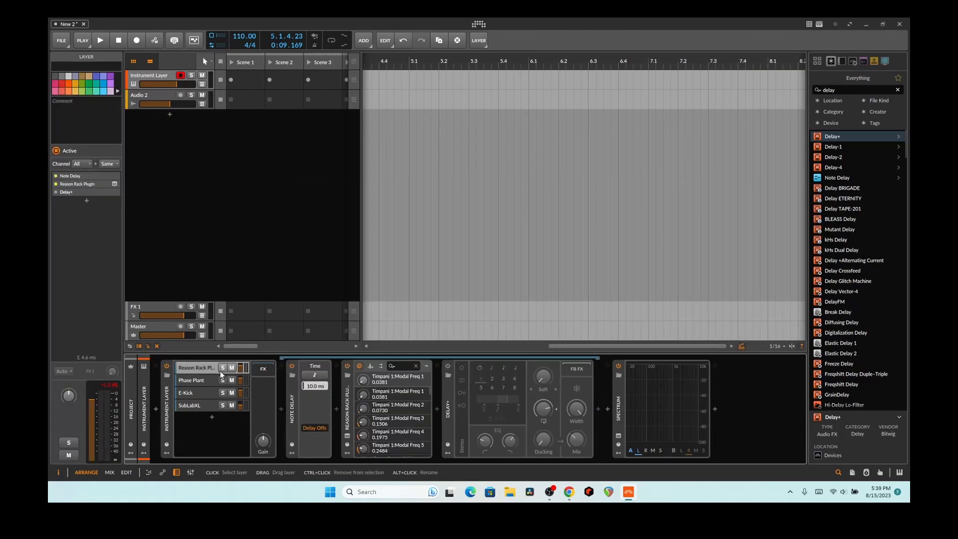
{"action": "left_click", "coordinate": [294, 396]}
{"action": "key", "text": "Delete"}
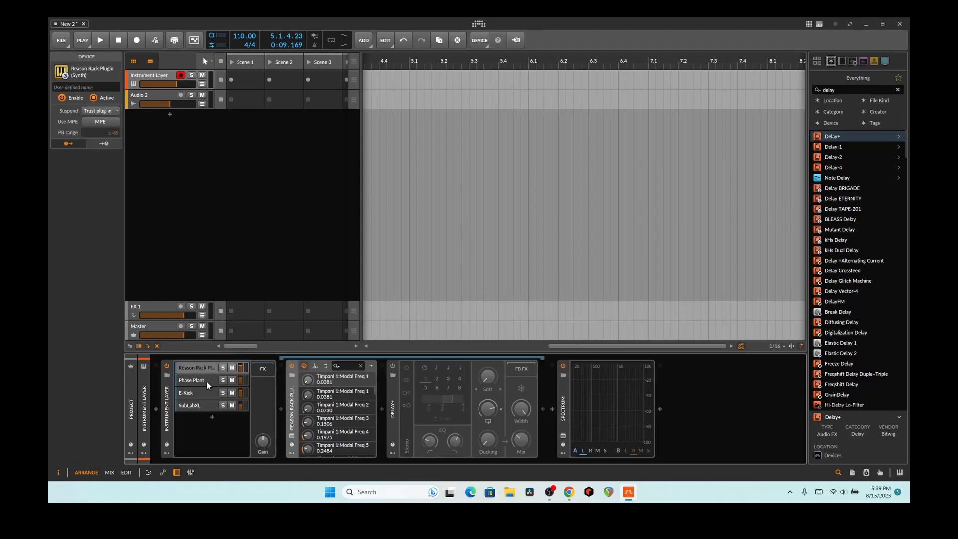
Remove the Note Delay from the Phase Plant and SubLabXL layers, restoring the SubLabXL layer if it is deleted by mistake
{"action": "left_click", "coordinate": [208, 381]}
{"action": "left_click", "coordinate": [293, 401]}
{"action": "key", "text": "Delete"}
{"action": "left_click", "coordinate": [217, 407]}
{"action": "key", "text": "Delete"}
{"action": "key", "text": "ctrl+z"}
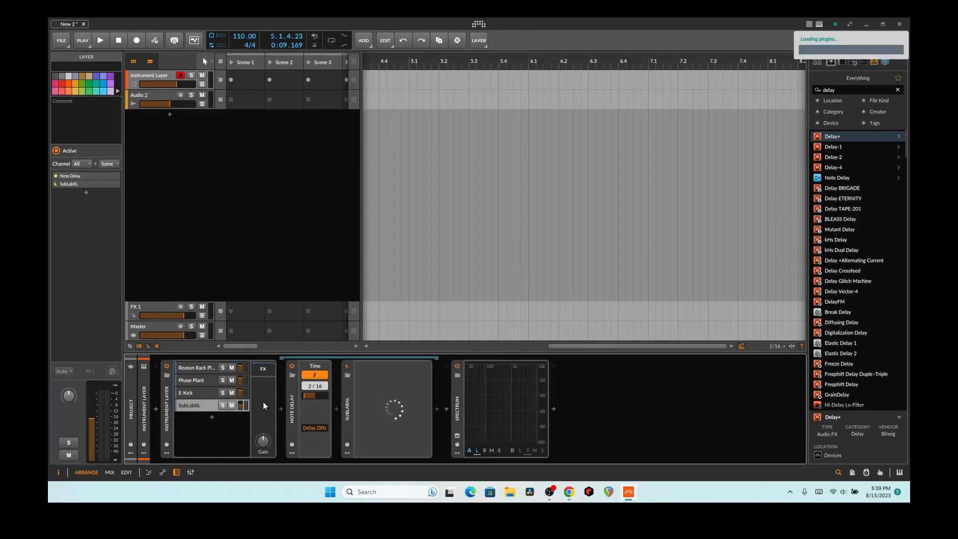
{"action": "left_click", "coordinate": [290, 407]}
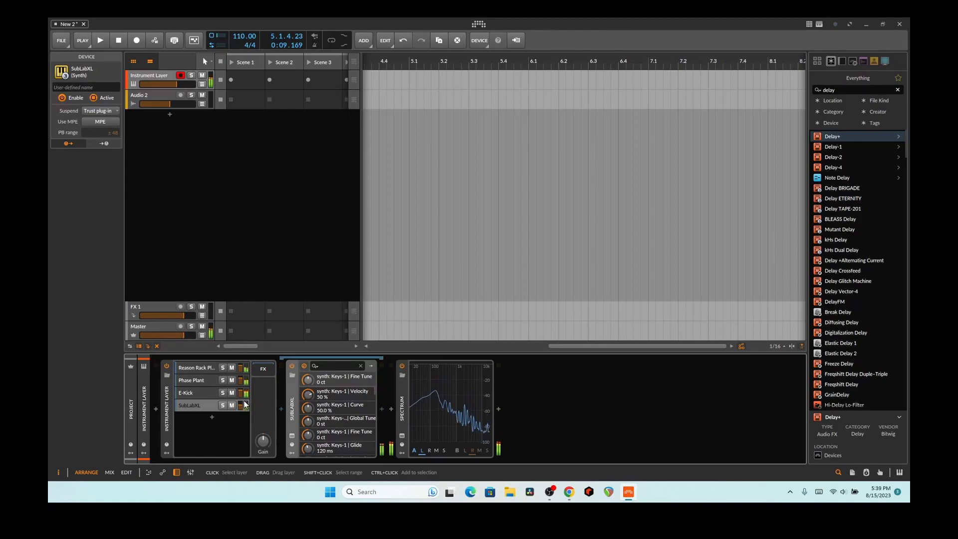
Show the modulator slots on E-Kick and look through the available modulators without adding one
{"action": "left_click", "coordinate": [206, 394]}
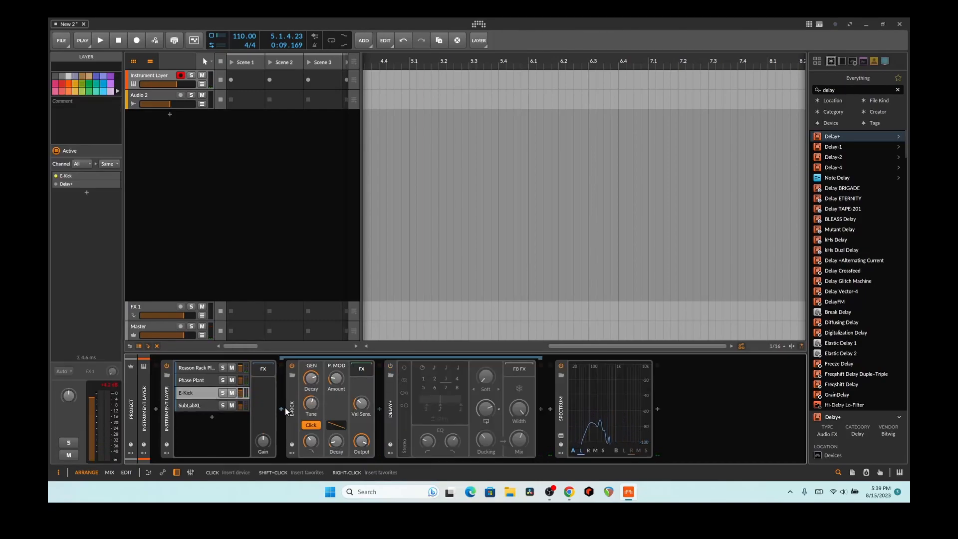
{"action": "left_click", "coordinate": [292, 452]}
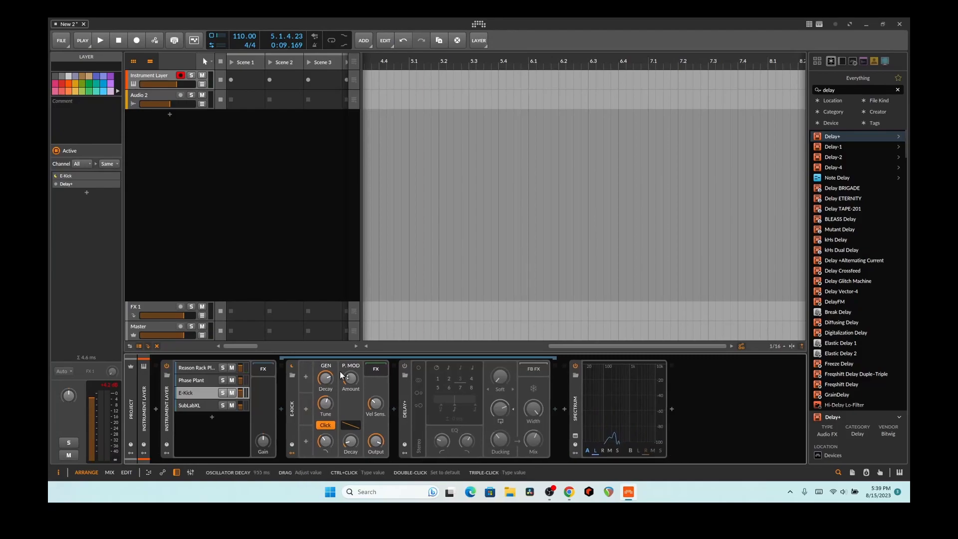
{"action": "left_click", "coordinate": [307, 379]}
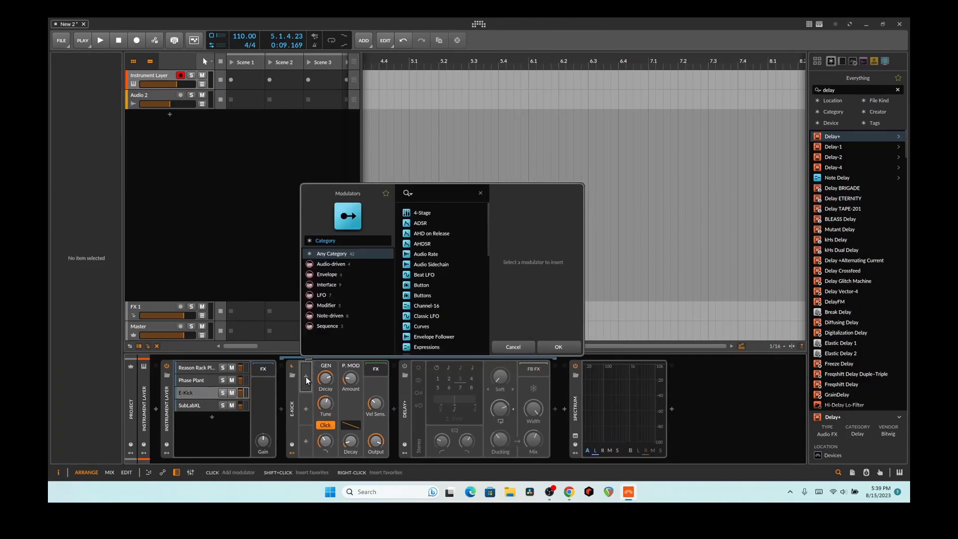
{"action": "key", "text": "Escape"}
Search the browser for "tool" and insert the Tool device between E-Kick and Delay+ in the E-Kick layer
{"action": "left_click", "coordinate": [404, 399]}
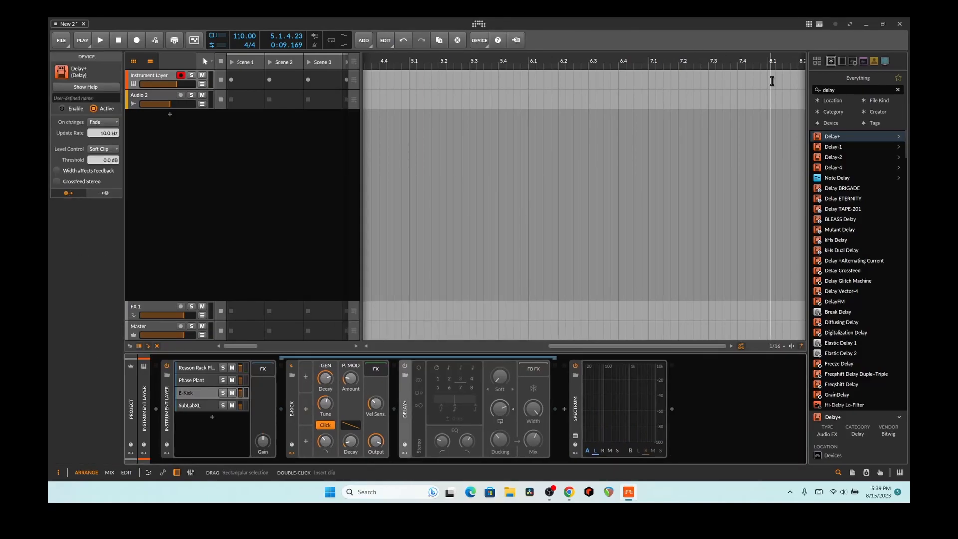
{"action": "type", "text": "tool"}
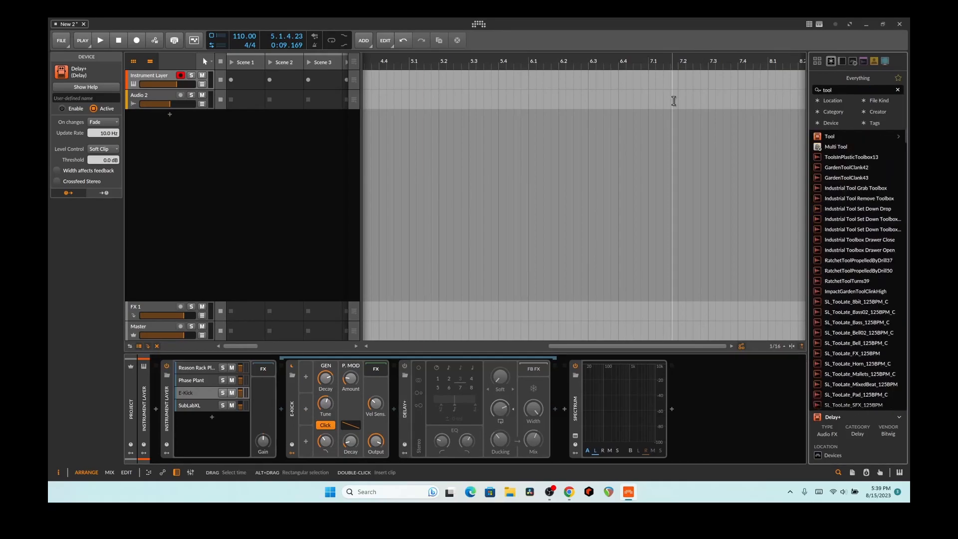
{"action": "mouse_move", "coordinate": [827, 136]}
{"action": "left_mouse_down"}
{"action": "mouse_move", "coordinate": [524, 302]}
{"action": "mouse_move", "coordinate": [395, 437]}
{"action": "left_mouse_up"}
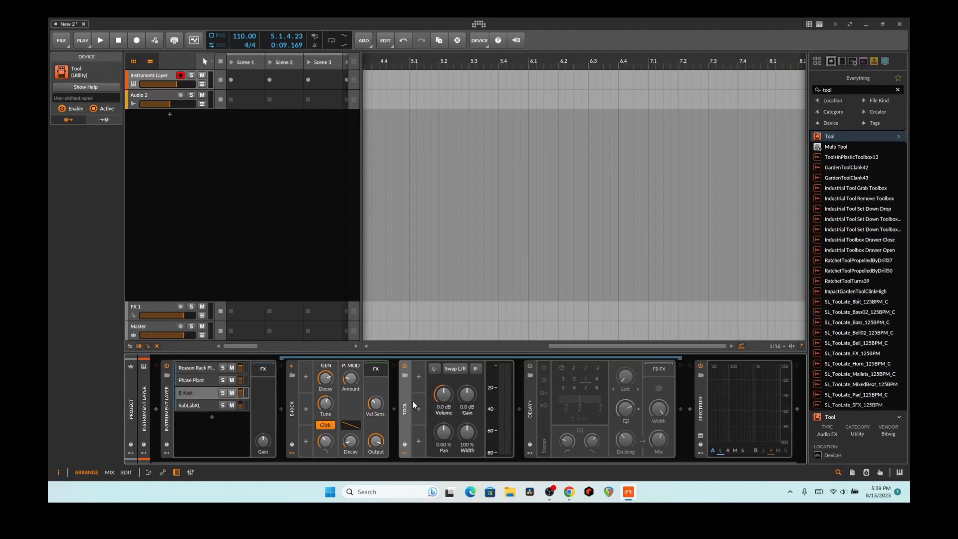
Add an ADSR modulator to the first modulator slot of the Tool device
{"action": "left_click", "coordinate": [417, 382]}
{"action": "left_click", "coordinate": [420, 378]}
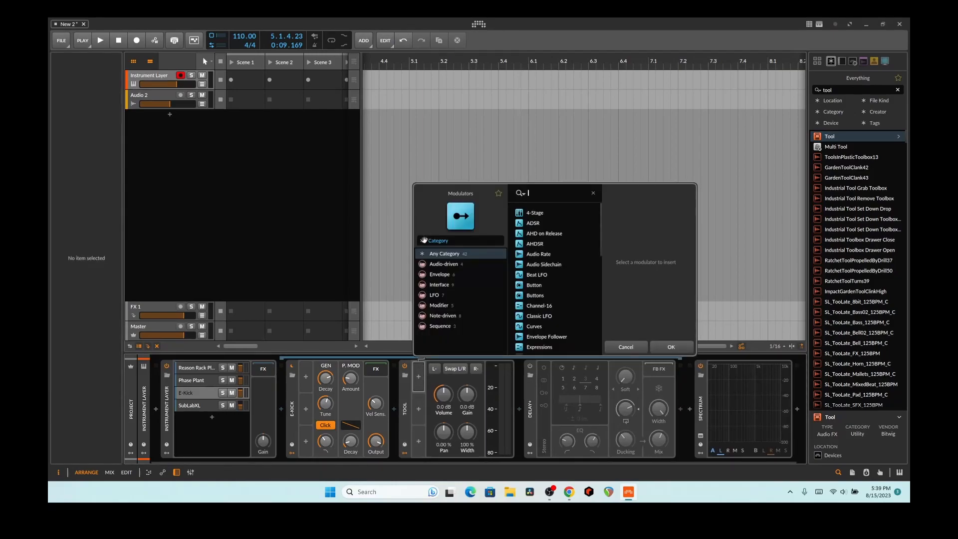
{"action": "left_click", "coordinate": [540, 223]}
{"action": "double_click", "coordinate": [541, 223]}
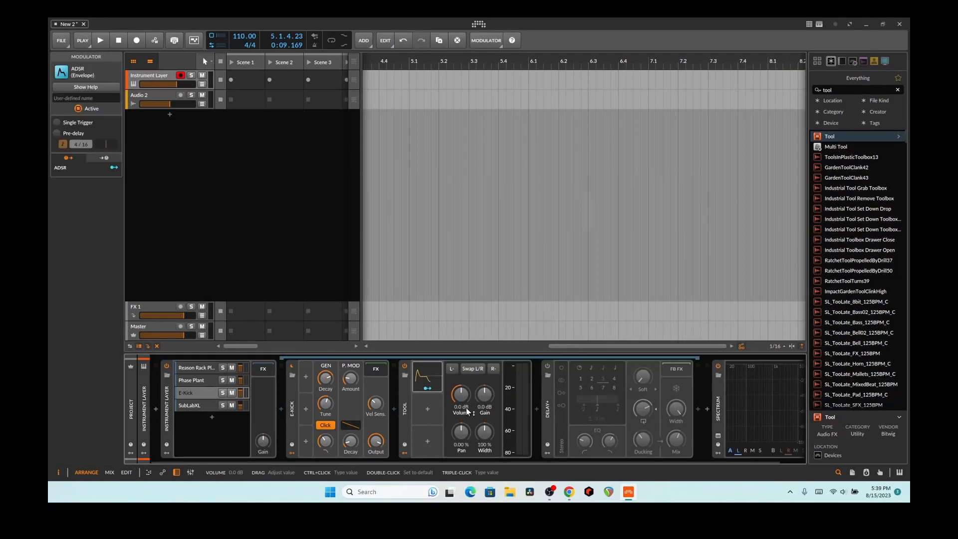
{"action": "key", "text": "Escape"}
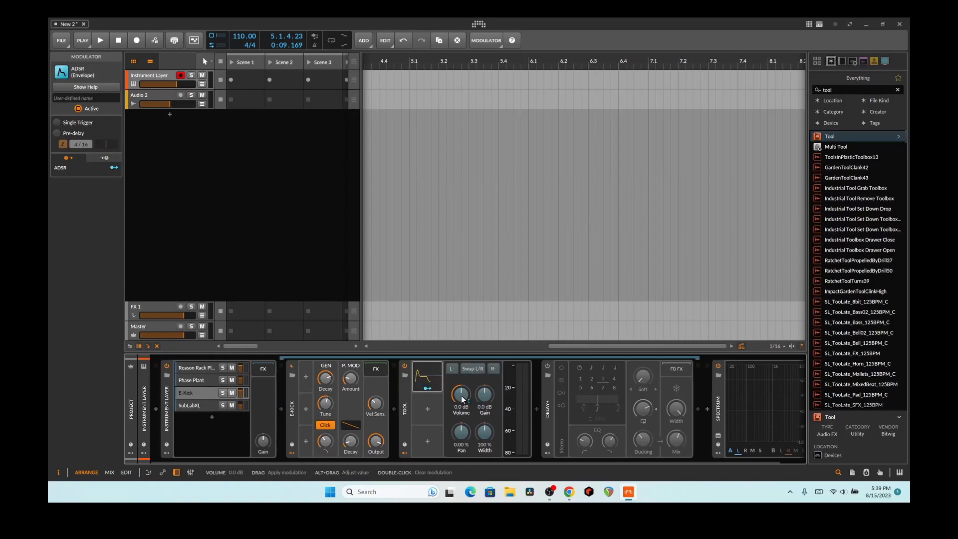
Lower the Tool's Volume to -Inf dB and map the ADSR to it with a modulation amount of 1.000, showing the envelope editor
{"action": "left_click_drag", "start_coordinate": [462, 397], "coordinate": [462, 447]}
{"action": "left_click", "coordinate": [427, 387]}
{"action": "left_click_drag", "start_coordinate": [461, 394], "coordinate": [461, 373]}
{"action": "left_click", "coordinate": [427, 390]}
{"action": "left_click", "coordinate": [427, 376]}
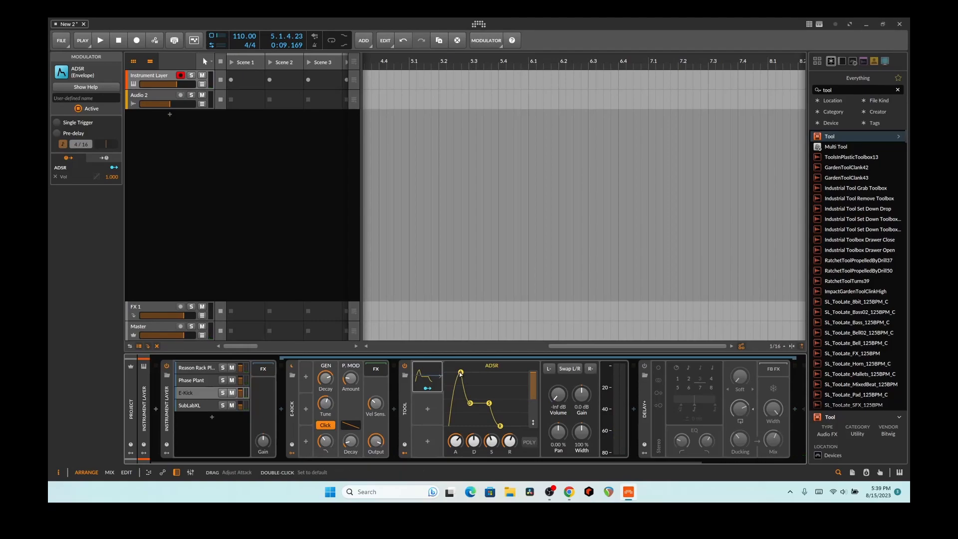
Shape the ADSR envelope on the E-Kick layer's Tool with a short attack, a high sustain level and a near-zero release
{"action": "left_click_drag", "start_coordinate": [460, 374], "coordinate": [458, 377]}
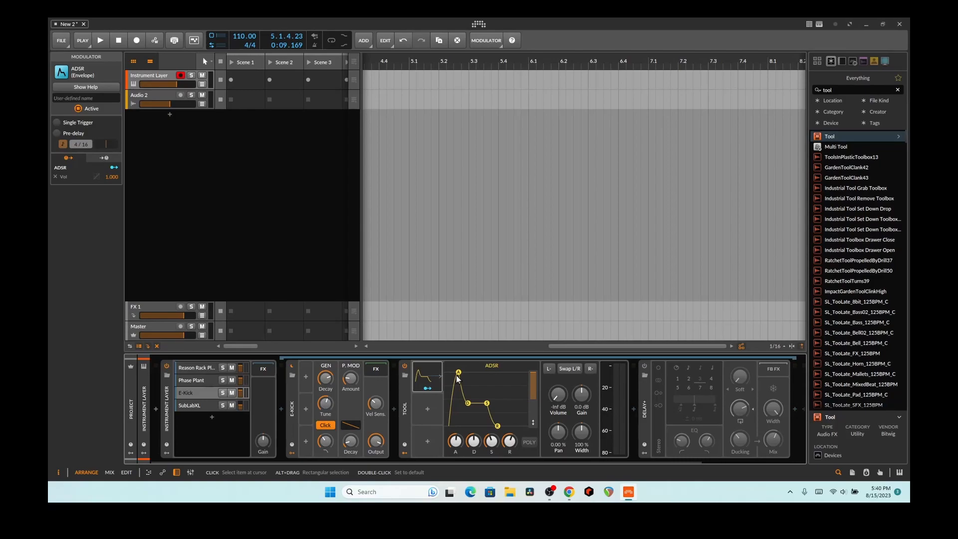
{"action": "left_click_drag", "start_coordinate": [457, 375], "coordinate": [448, 375]}
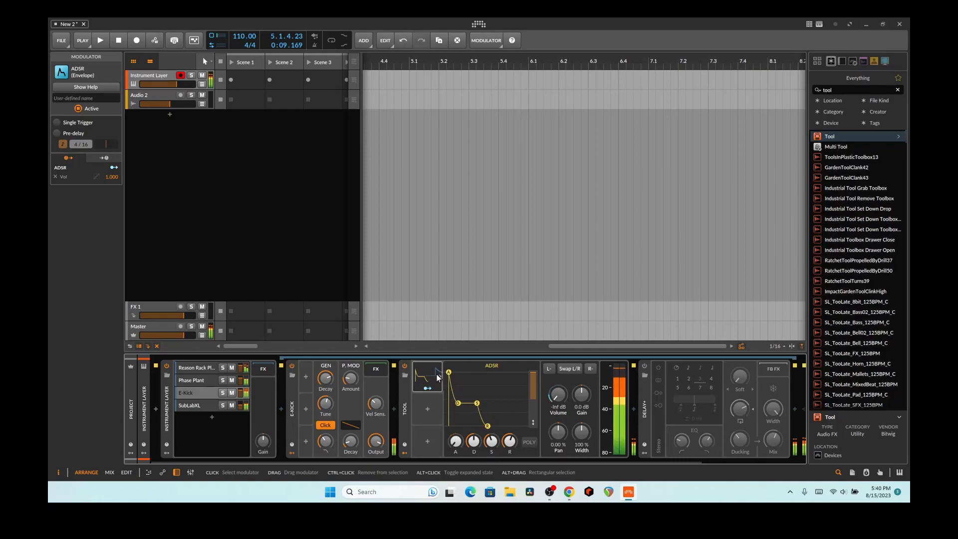
{"action": "left_click_drag", "start_coordinate": [491, 441], "coordinate": [509, 474]}
{"action": "left_click_drag", "start_coordinate": [473, 441], "coordinate": [455, 404]}
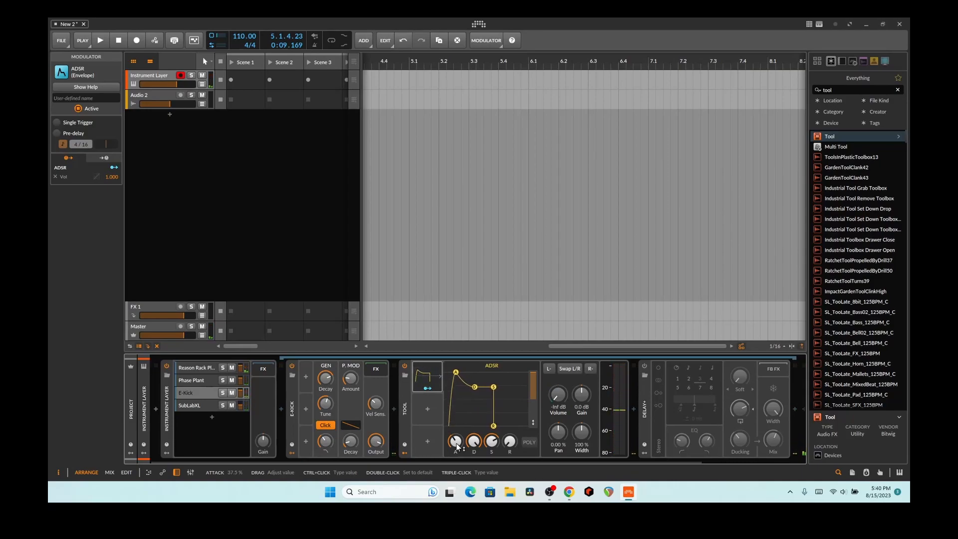